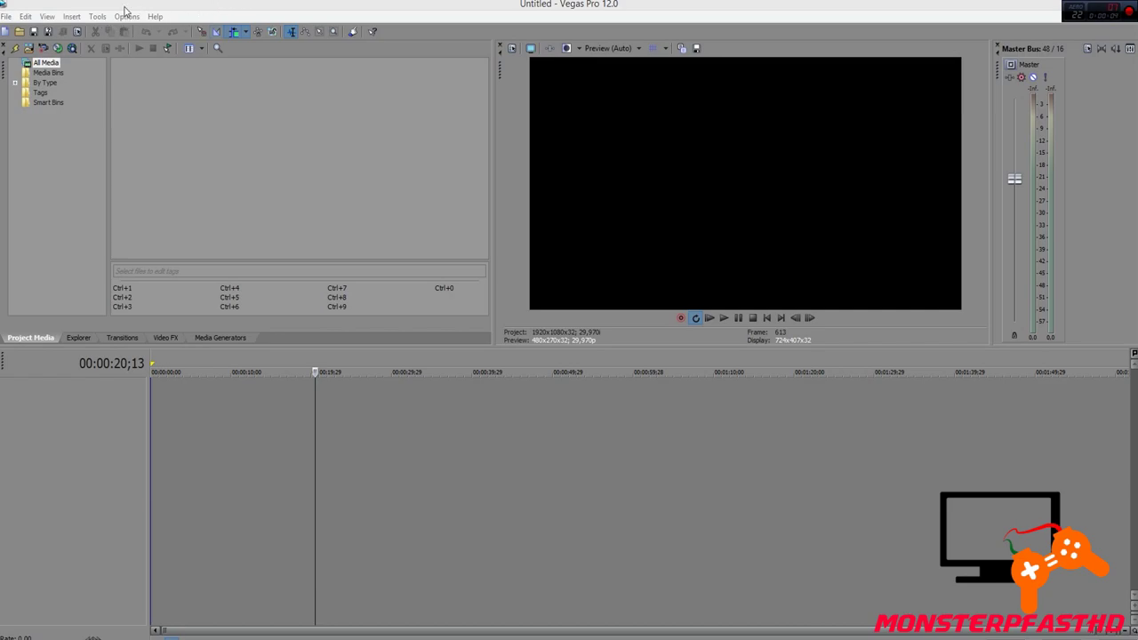
{"action": "double_click", "coordinate": [126, 7]}
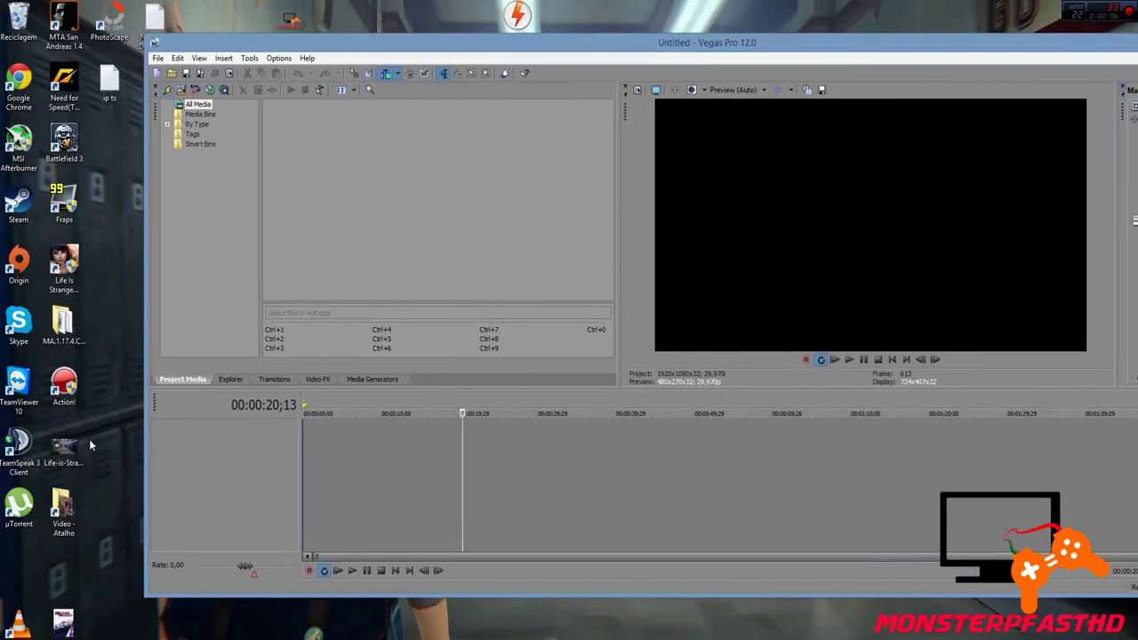
{"action": "double_click", "coordinate": [55, 498]}
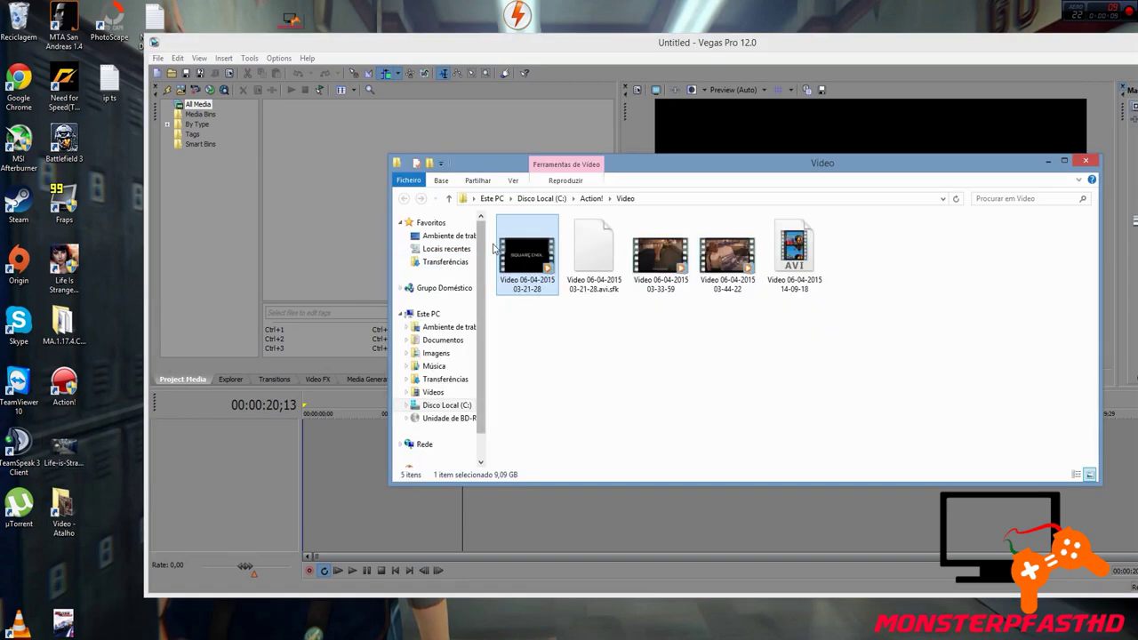
{"action": "left_click_drag", "start_coordinate": [511, 254], "coordinate": [287, 264]}
{"action": "left_click_drag", "start_coordinate": [304, 209], "coordinate": [303, 209]}
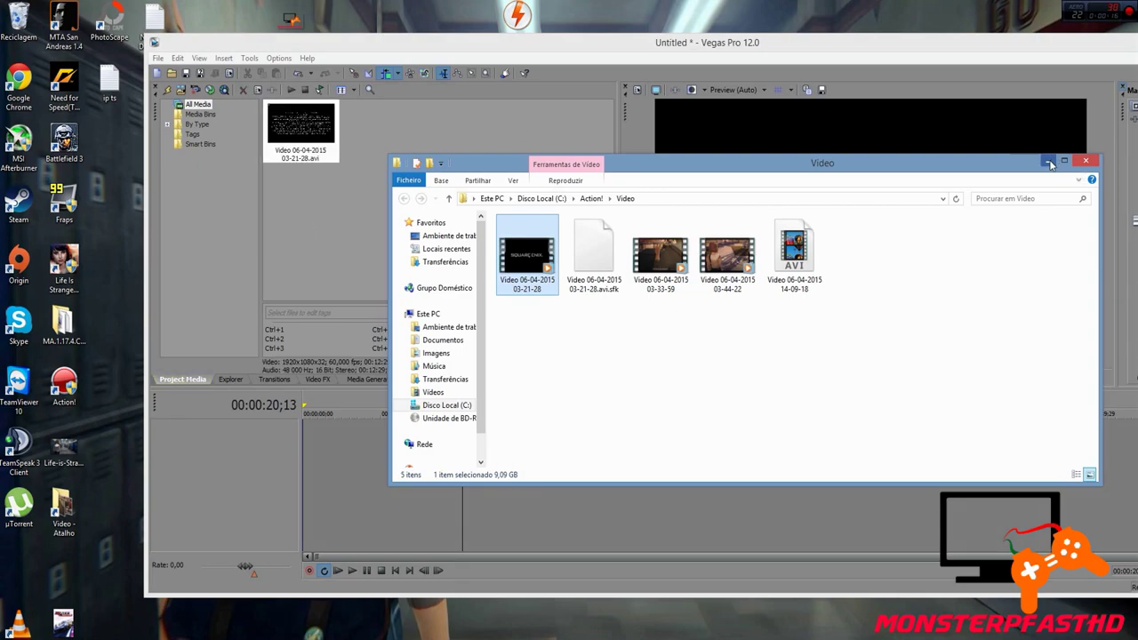
{"action": "left_click", "coordinate": [1051, 163]}
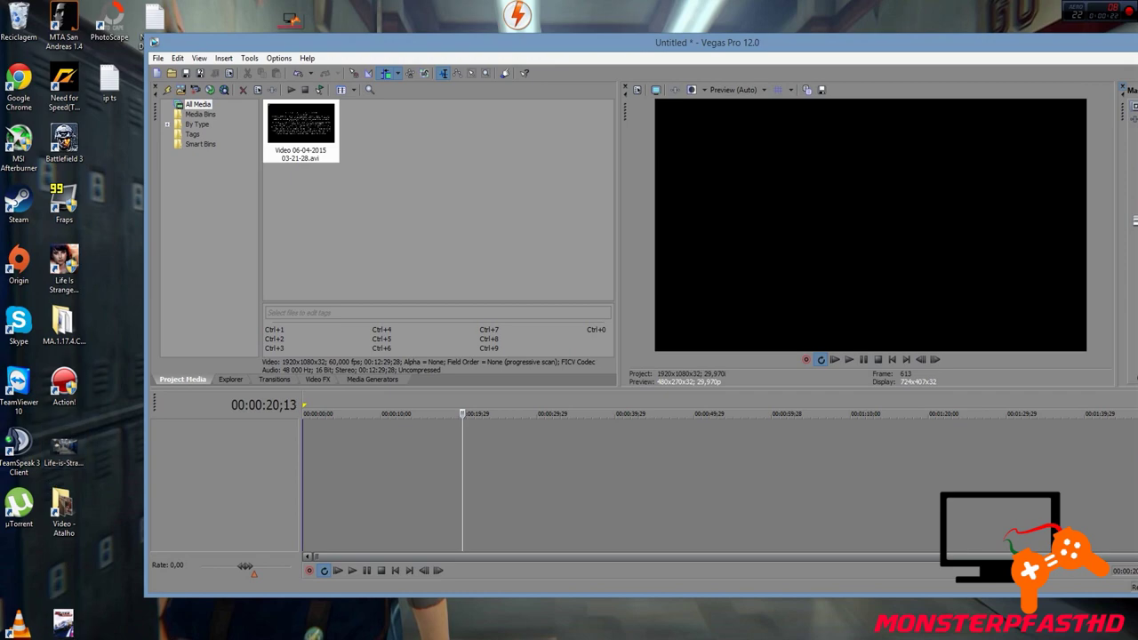
Import the logo PNG from the desktop and the video Intro Oficial Do Canal from the Transferências folder into the project media.
{"action": "left_click_drag", "start_coordinate": [254, 47], "coordinate": [388, 180]}
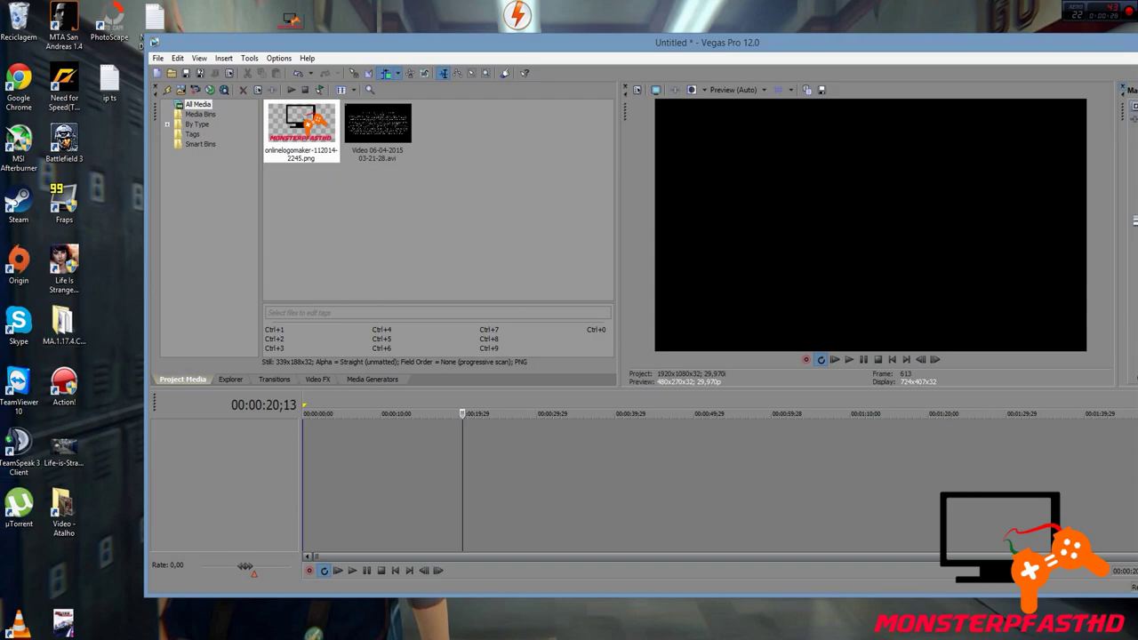
{"action": "left_click", "coordinate": [78, 622]}
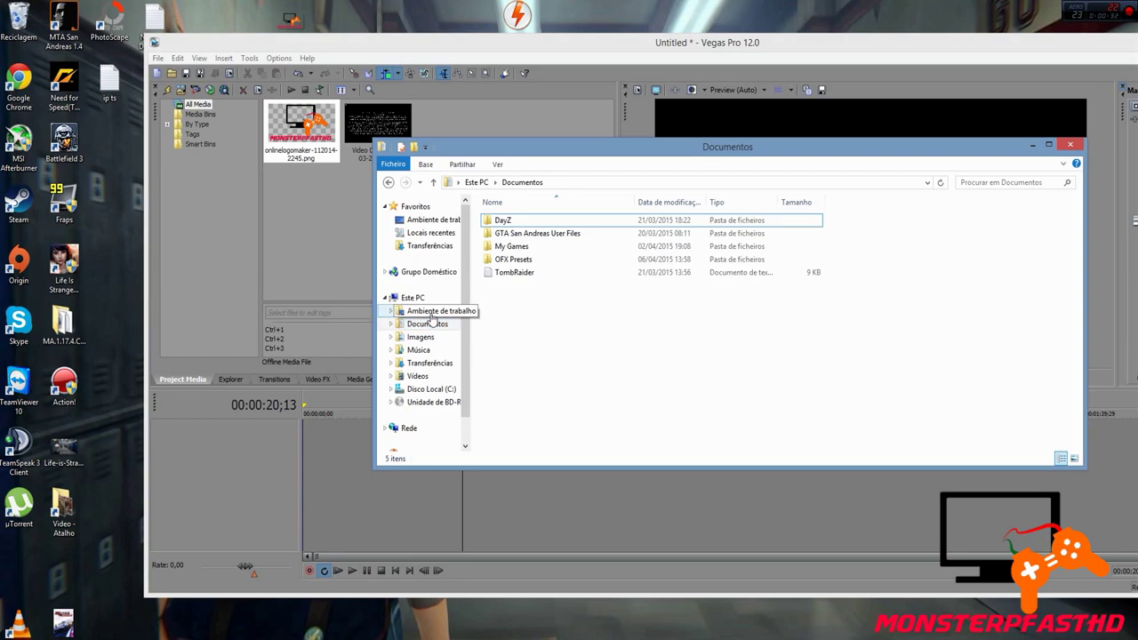
{"action": "left_click", "coordinate": [431, 363]}
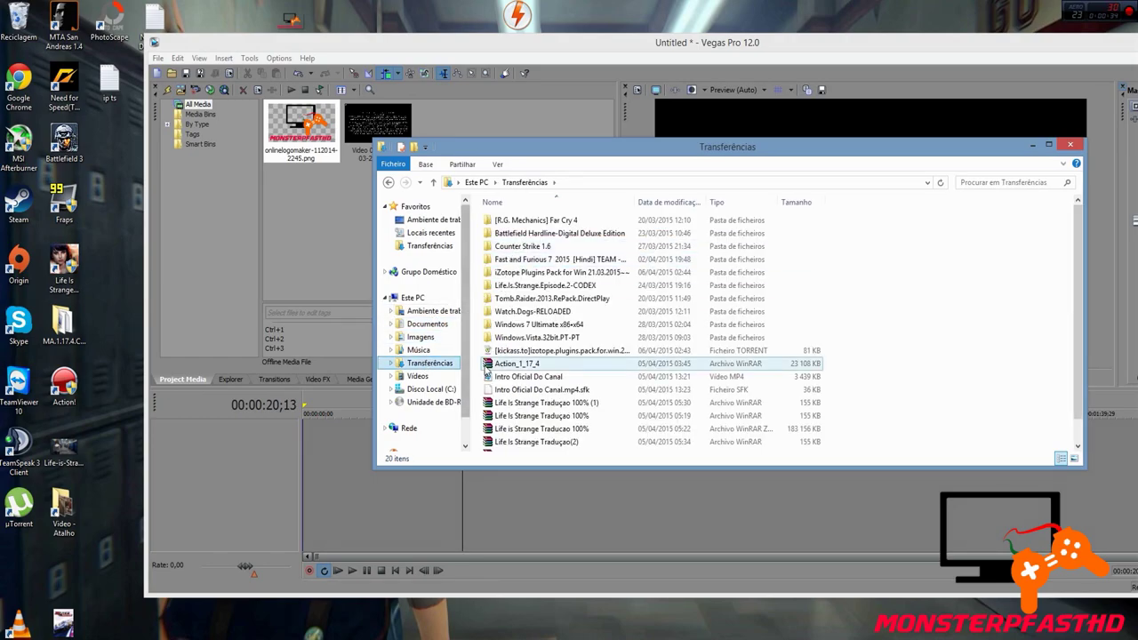
{"action": "left_click", "coordinate": [504, 378]}
{"action": "left_click_drag", "start_coordinate": [513, 380], "coordinate": [349, 258]}
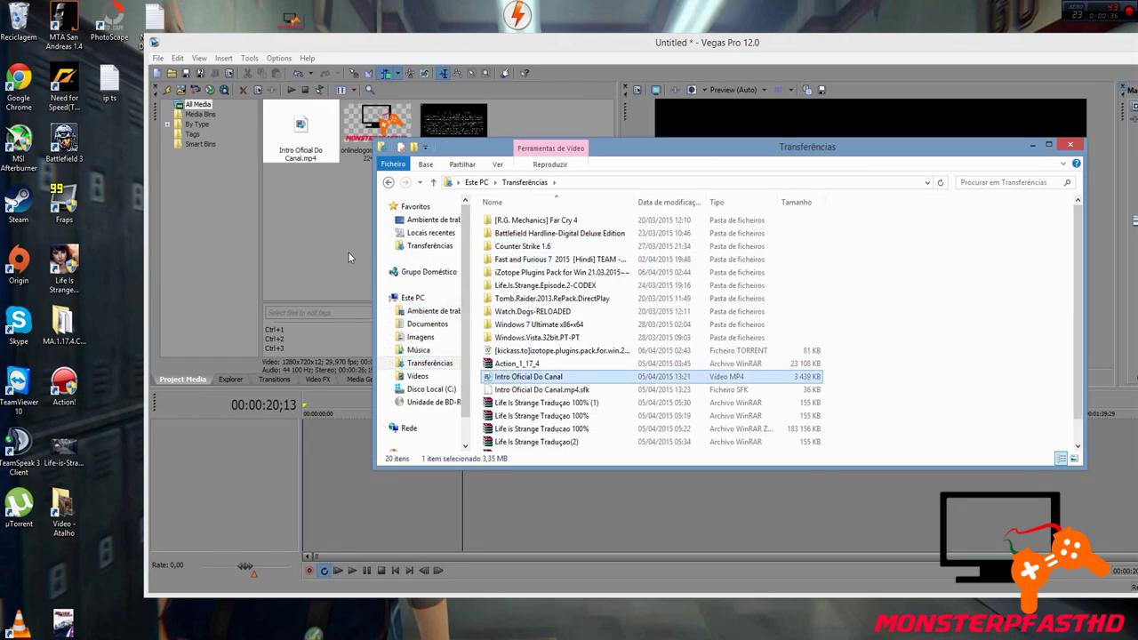
{"action": "left_click", "coordinate": [1027, 144]}
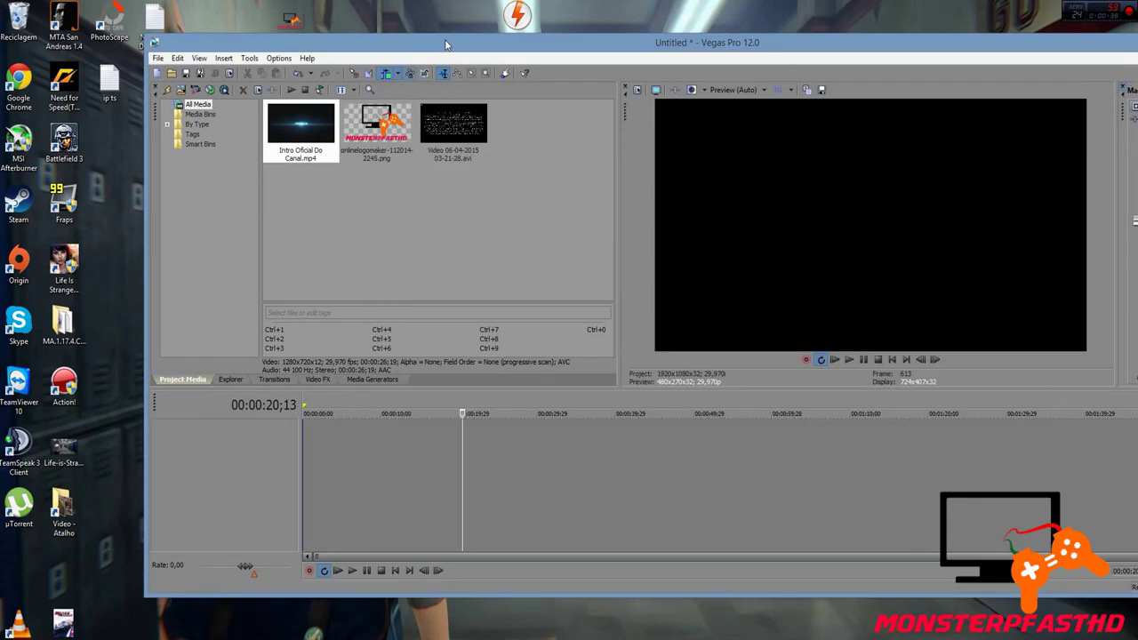
Maximize the editor window and place Intro Oficial Do Canal.mp4 at the very start of the timeline.
{"action": "left_click_drag", "start_coordinate": [458, 48], "coordinate": [423, 59]}
{"action": "double_click", "coordinate": [423, 59]}
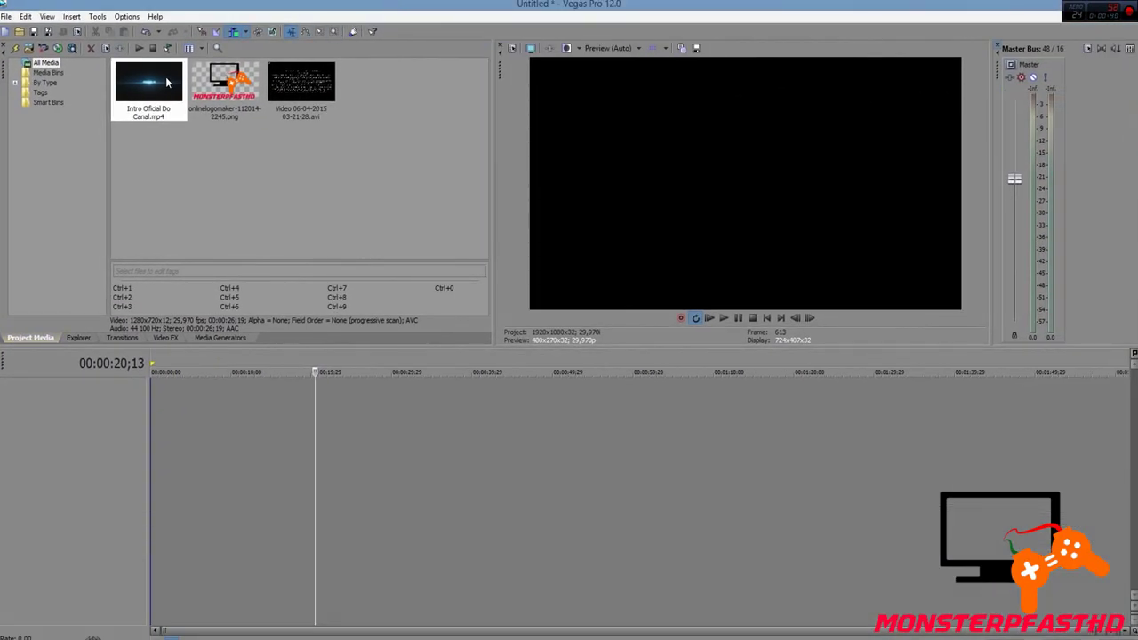
{"action": "left_click_drag", "start_coordinate": [153, 79], "coordinate": [289, 435]}
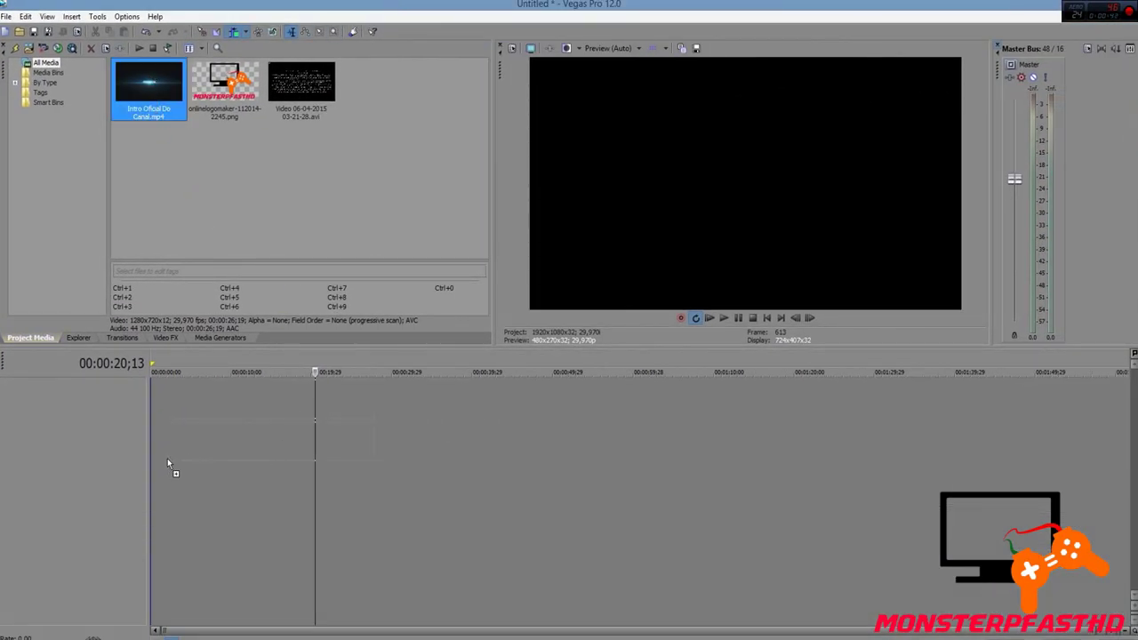
{"action": "left_click_drag", "start_coordinate": [147, 458], "coordinate": [154, 434]}
{"action": "left_click", "coordinate": [642, 263]}
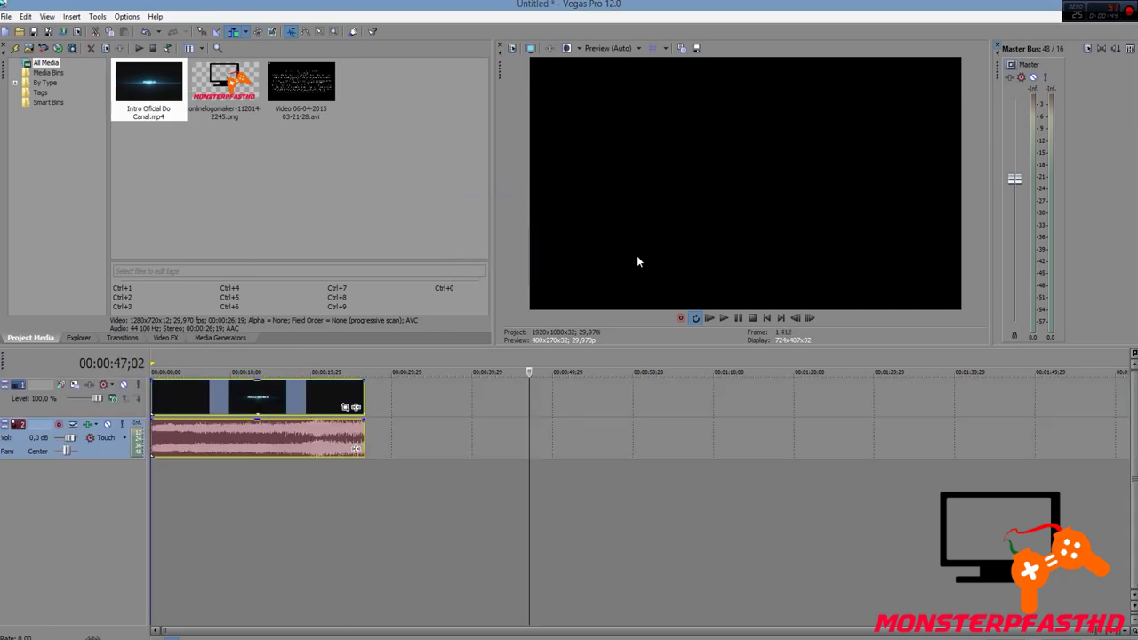
Add the logo image on a new track below the audio, enabling snapping to align its start with the end of the intro.
{"action": "left_click_drag", "start_coordinate": [197, 108], "coordinate": [189, 510]}
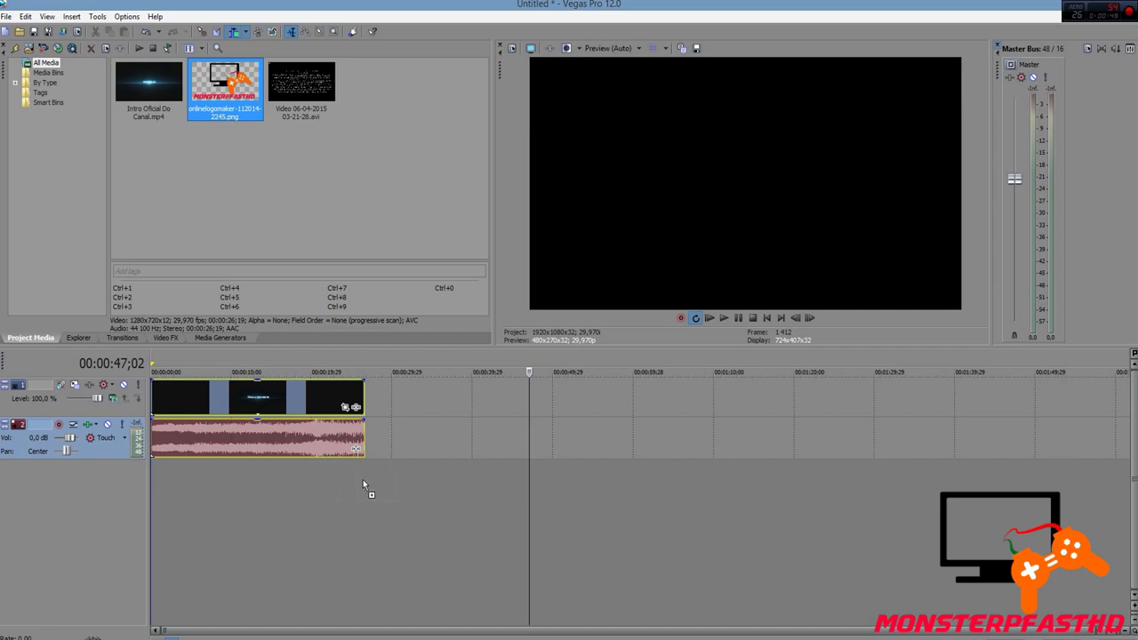
{"action": "left_click_drag", "start_coordinate": [369, 481], "coordinate": [372, 478]}
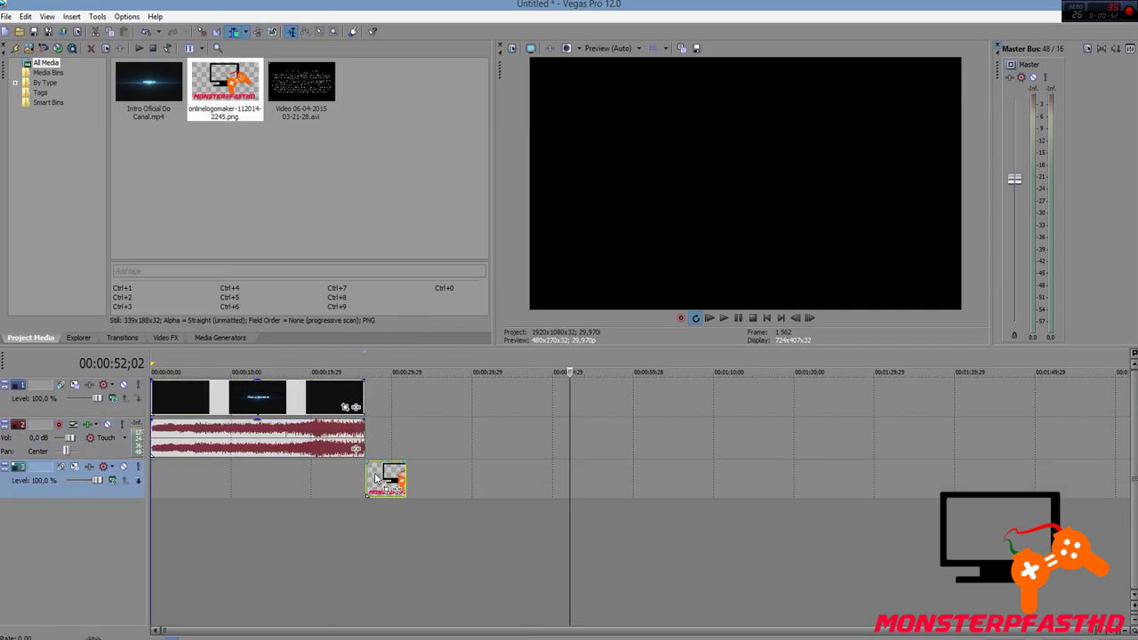
{"action": "left_click", "coordinate": [377, 479]}
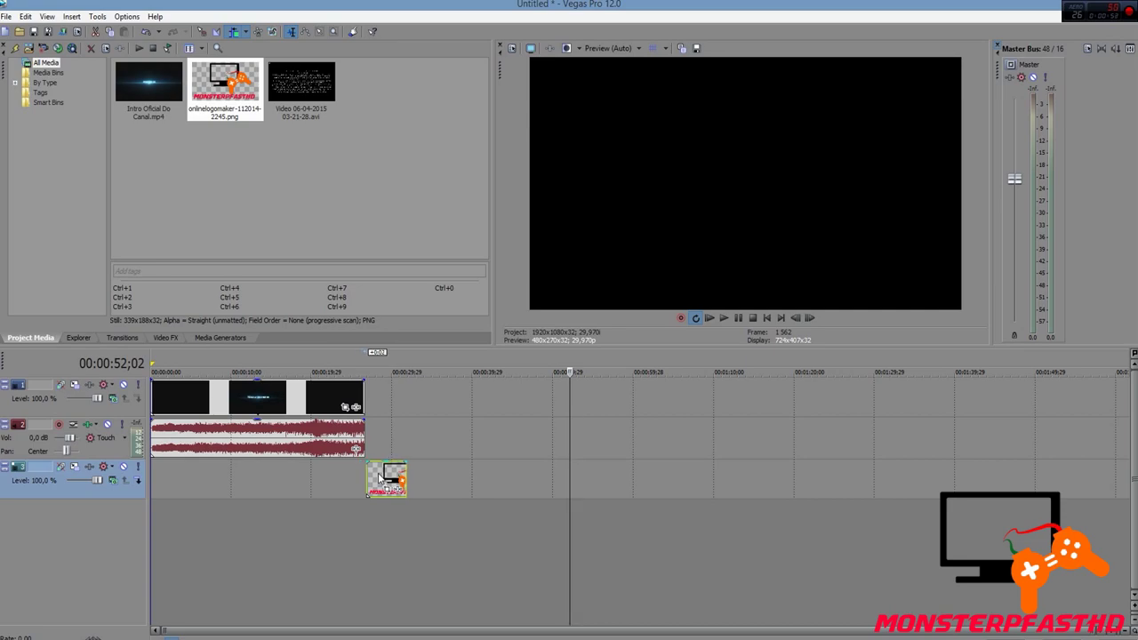
{"action": "right_click", "coordinate": [370, 360]}
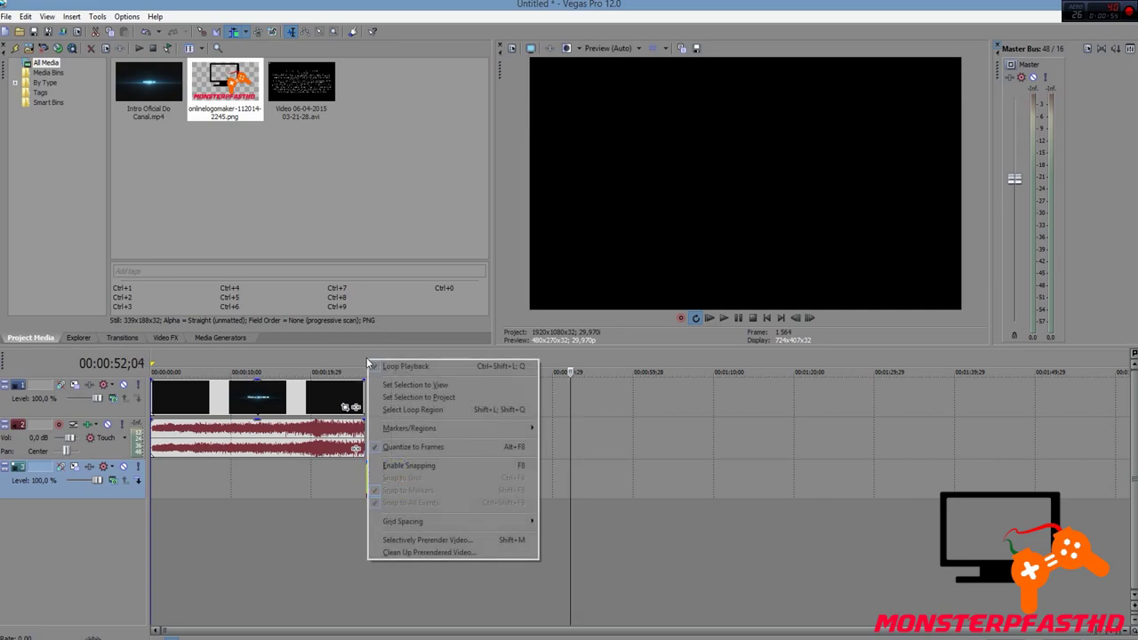
{"action": "left_click", "coordinate": [417, 462]}
{"action": "mouse_move", "coordinate": [378, 483]}
{"action": "left_mouse_down"}
{"action": "mouse_move", "coordinate": [396, 483]}
{"action": "mouse_move", "coordinate": [372, 482]}
{"action": "left_mouse_up"}
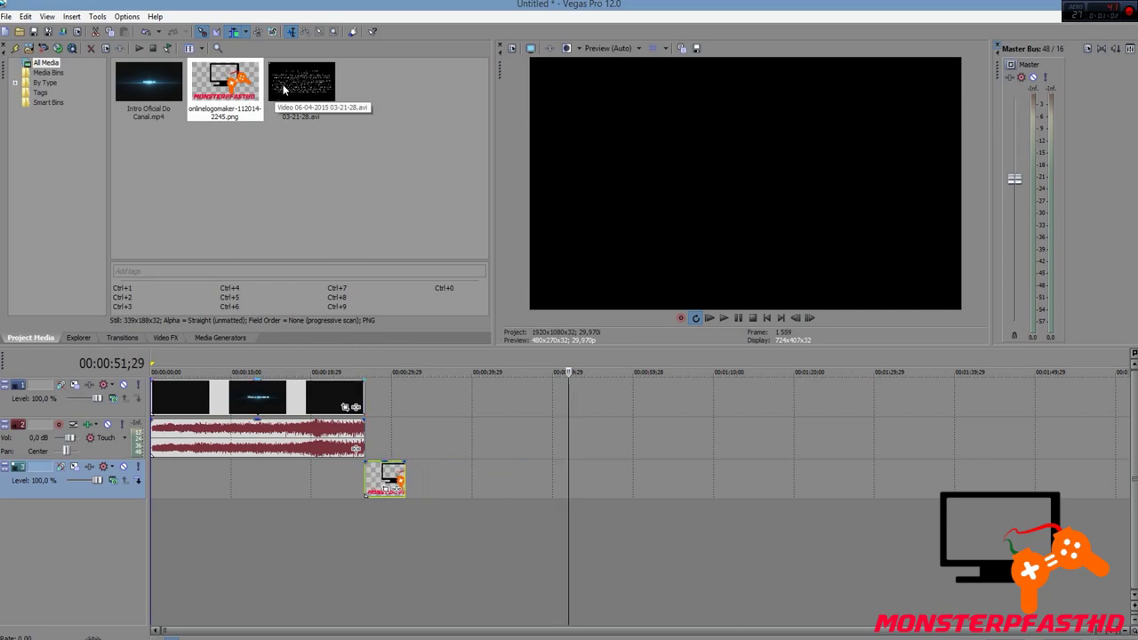
{"action": "left_click_drag", "start_coordinate": [284, 89], "coordinate": [378, 421]}
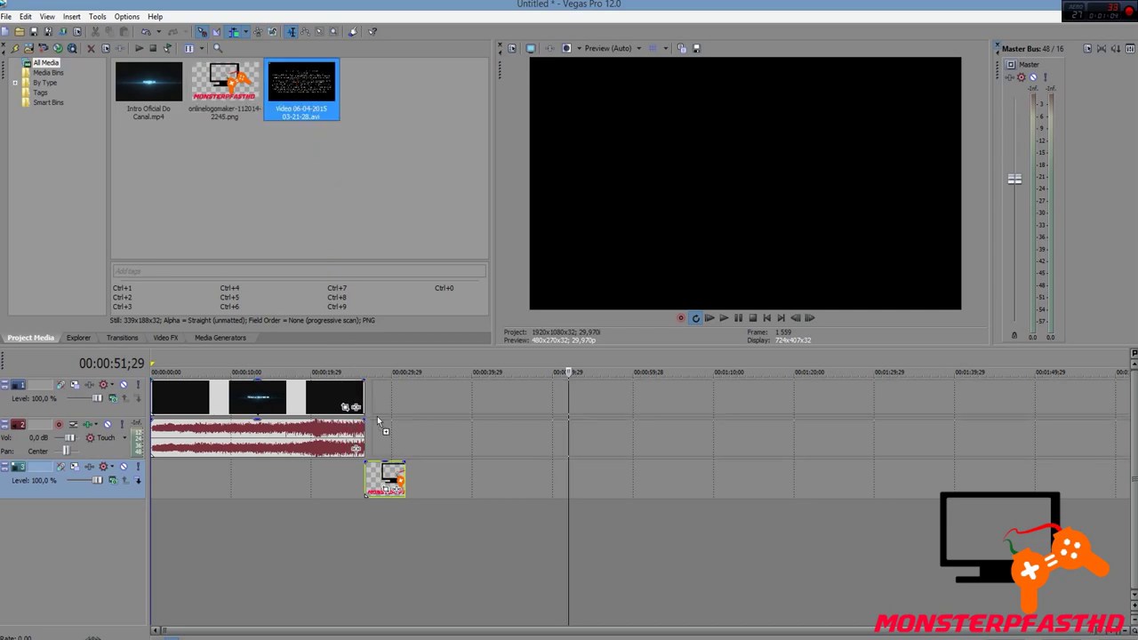
{"action": "left_click_drag", "start_coordinate": [372, 413], "coordinate": [369, 413]}
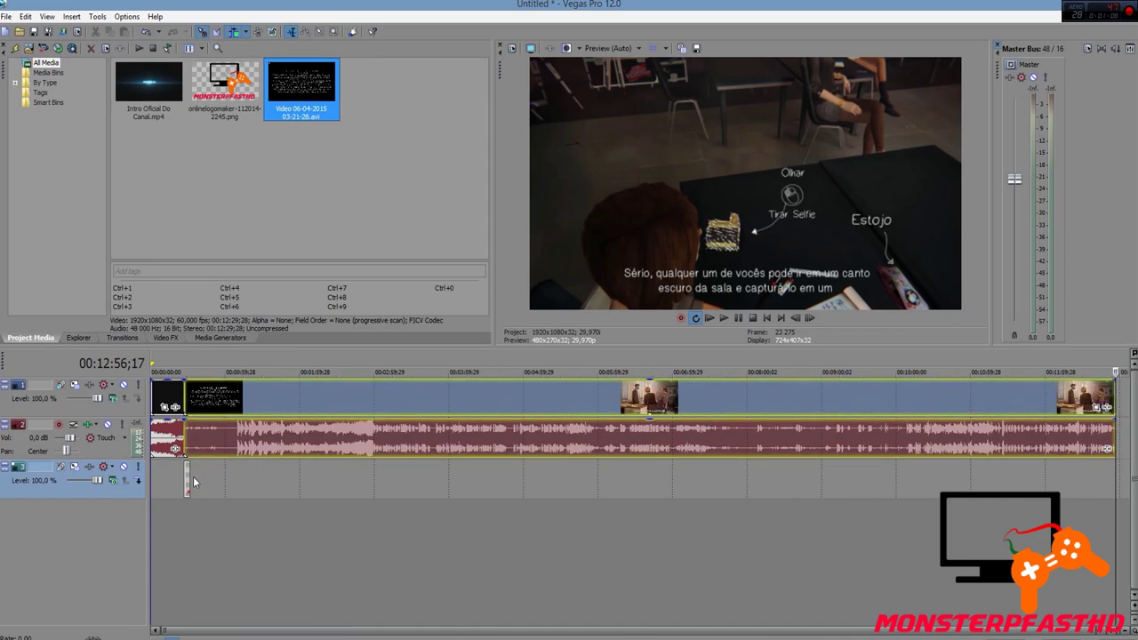
Extend the logo event to the end of the gameplay video and move the logo track above the other tracks.
{"action": "left_click_drag", "start_coordinate": [190, 482], "coordinate": [1113, 463]}
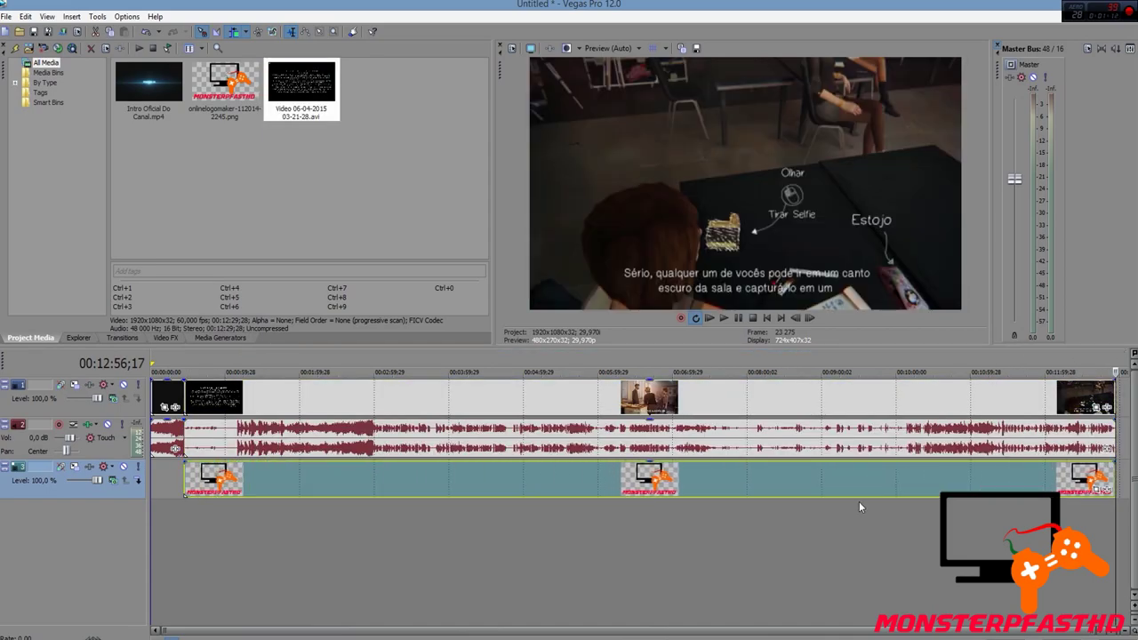
{"action": "left_click_drag", "start_coordinate": [764, 476], "coordinate": [572, 489]}
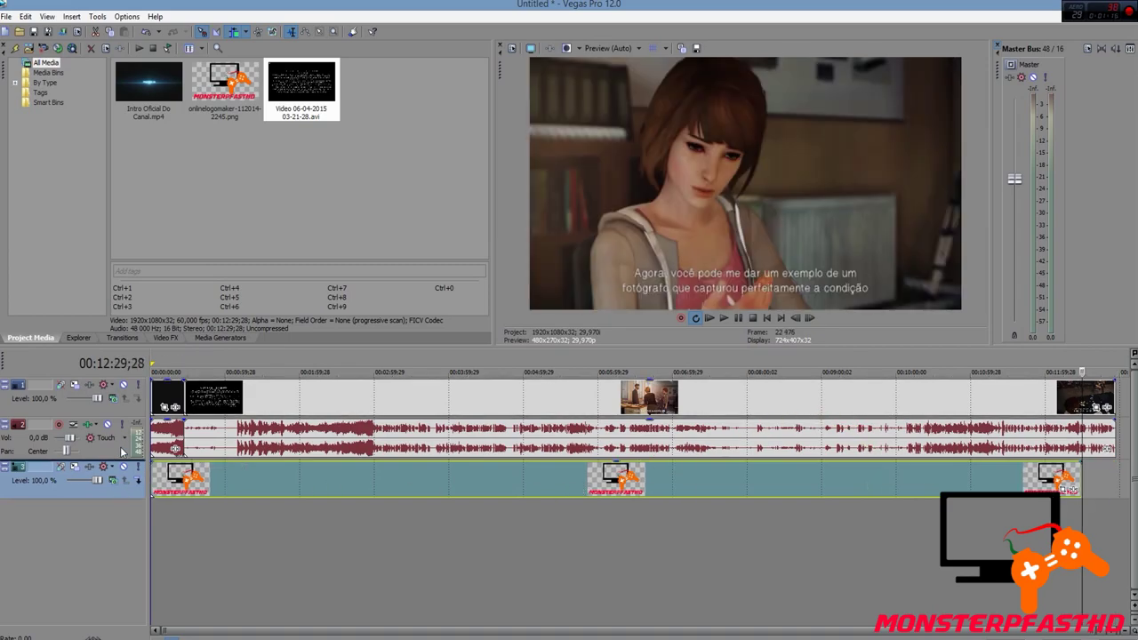
{"action": "left_click_drag", "start_coordinate": [124, 384], "coordinate": [123, 384]}
In the logo event's properties, choose Disable resample and turn off Maintain aspect ratio and Loop.
{"action": "left_click", "coordinate": [297, 406]}
{"action": "right_click", "coordinate": [282, 397]}
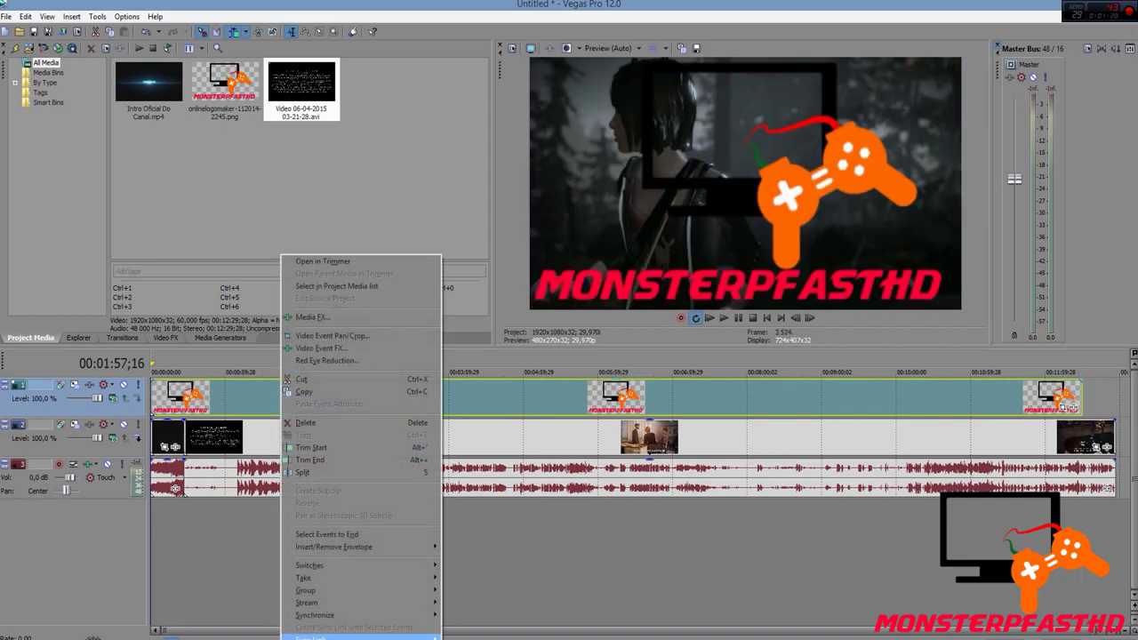
{"action": "left_click", "coordinate": [311, 638]}
{"action": "left_click", "coordinate": [481, 263]}
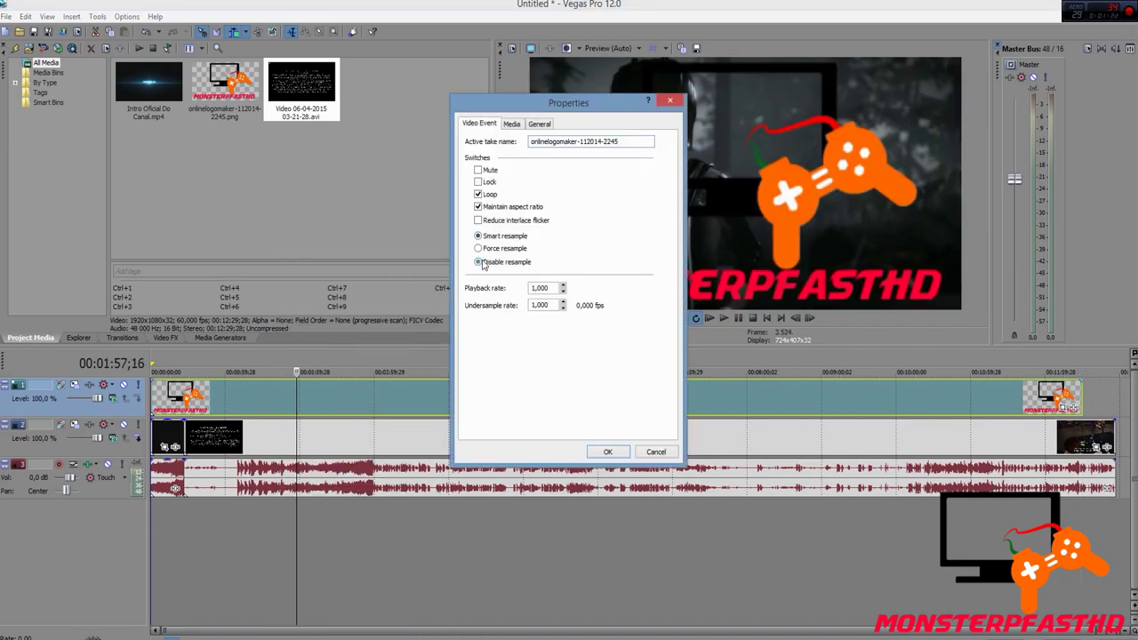
{"action": "left_click", "coordinate": [480, 206]}
{"action": "left_click", "coordinate": [478, 193]}
{"action": "left_click", "coordinate": [608, 451]}
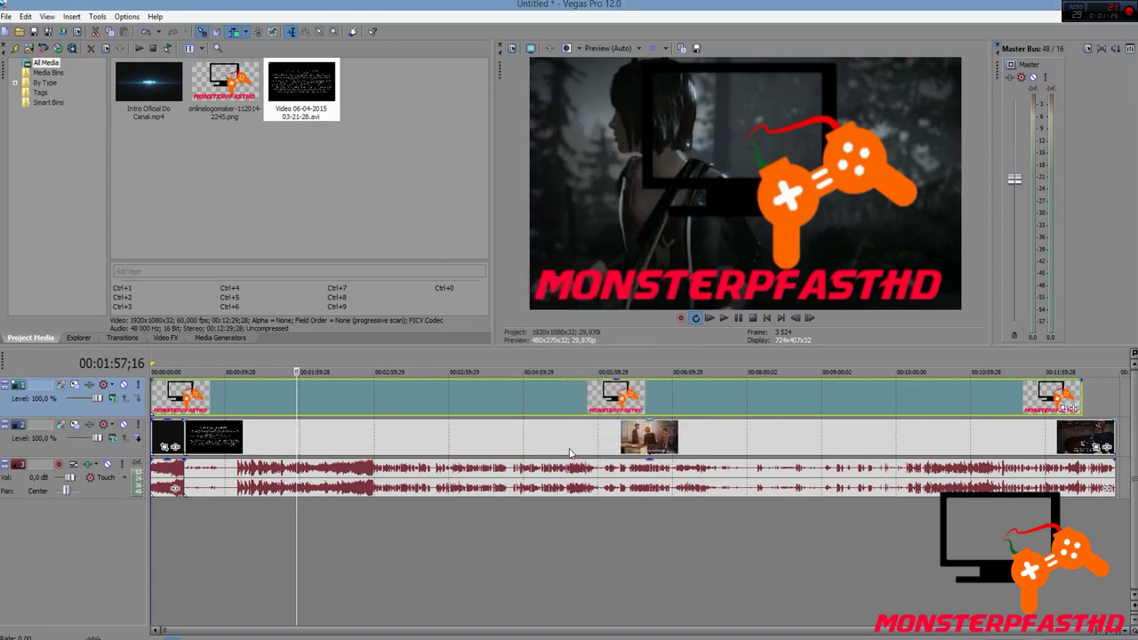
Set the gameplay video event's properties to Disable resample.
{"action": "left_click", "coordinate": [492, 436]}
{"action": "right_click", "coordinate": [436, 439]}
{"action": "left_click", "coordinate": [469, 427]}
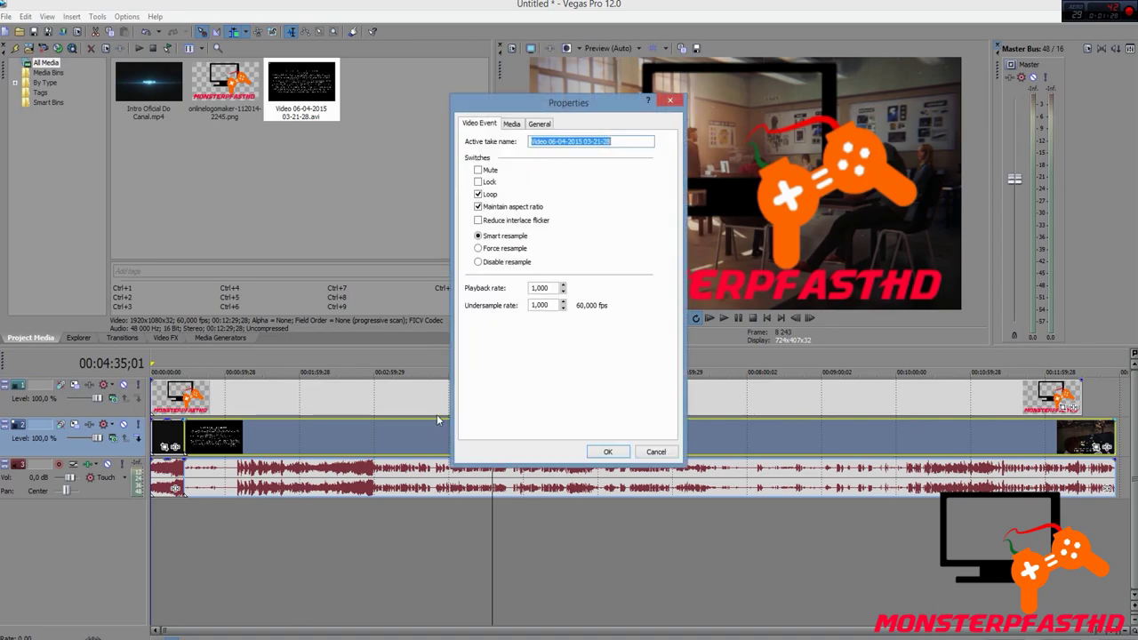
{"action": "left_click", "coordinate": [494, 264]}
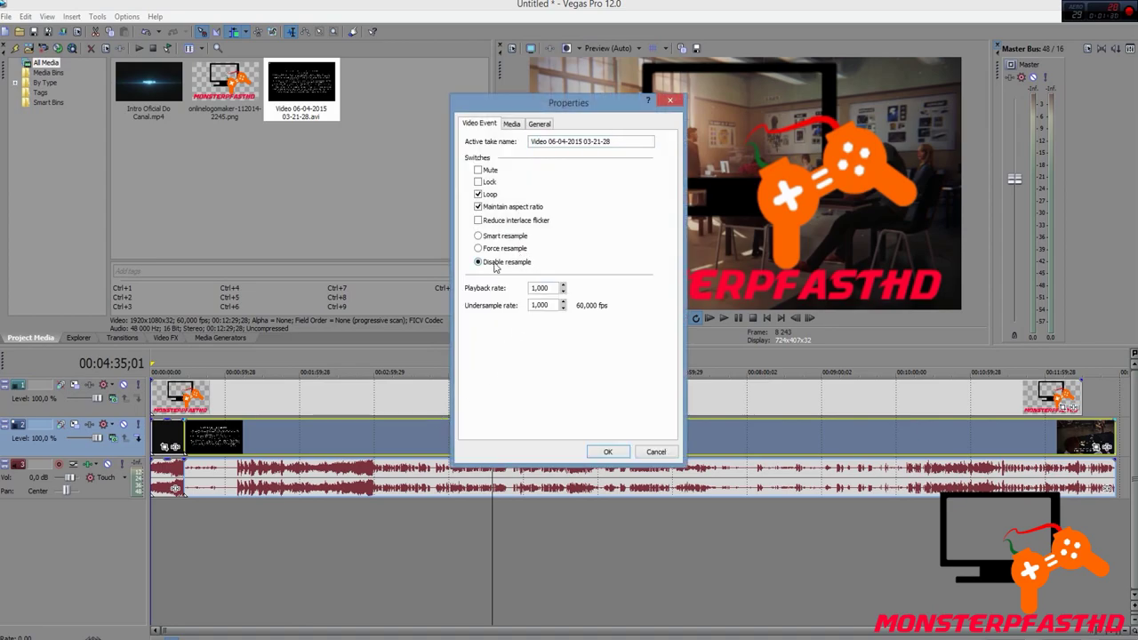
{"action": "left_click", "coordinate": [608, 451]}
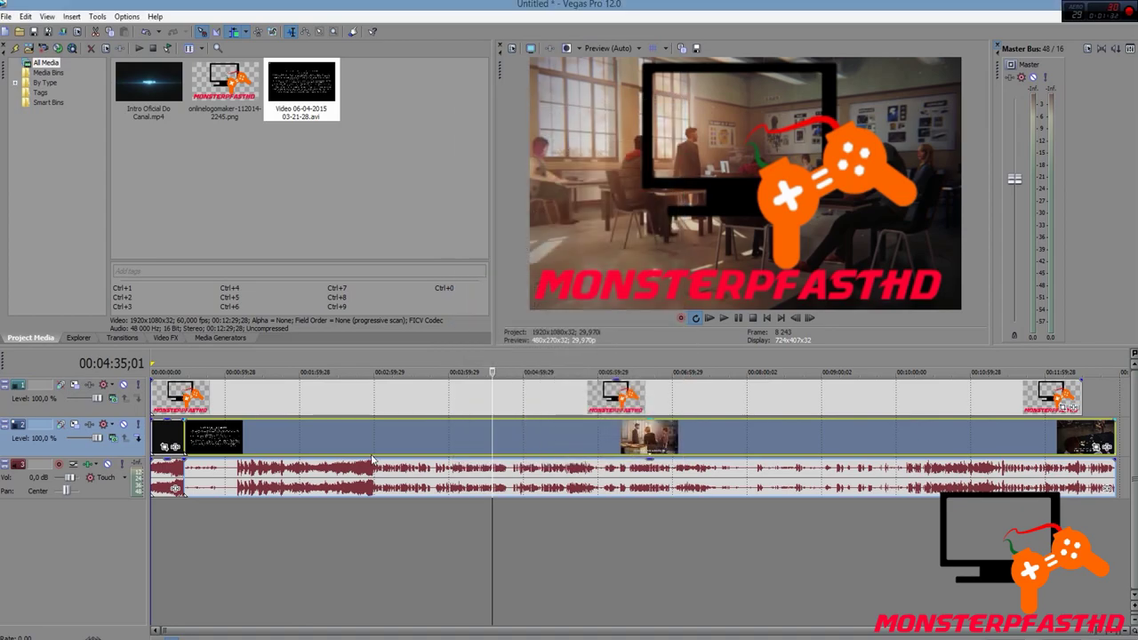
In the intro event's properties, turn off Loop and Maintain aspect ratio and choose Disable resample.
{"action": "left_click", "coordinate": [161, 436]}
{"action": "right_click", "coordinate": [162, 435]}
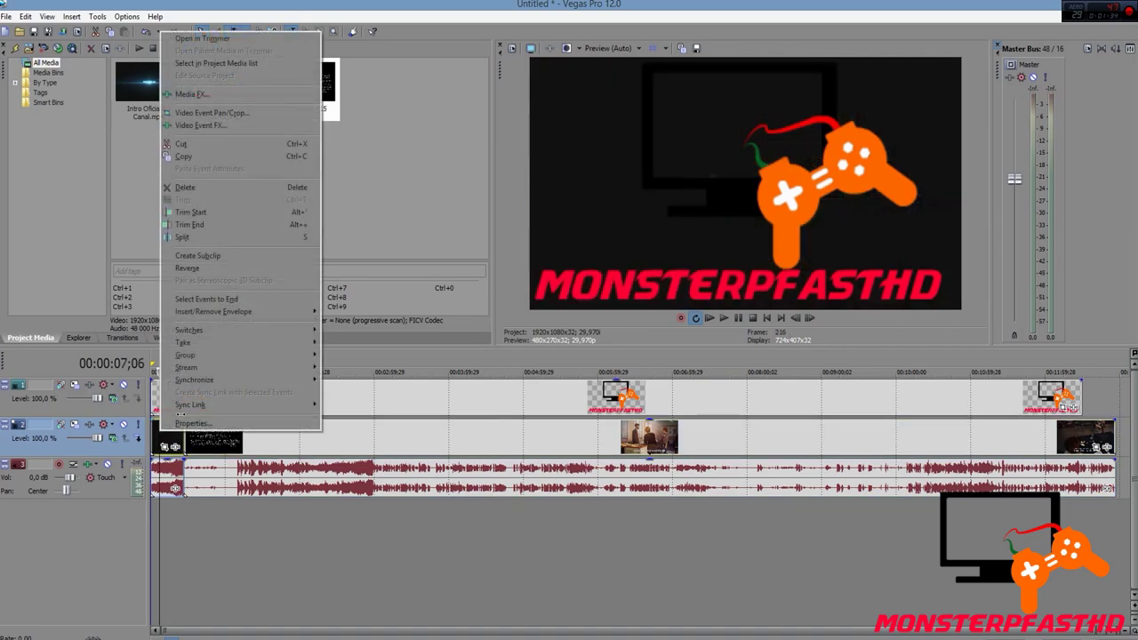
{"action": "left_click", "coordinate": [187, 424]}
{"action": "left_click", "coordinate": [494, 197]}
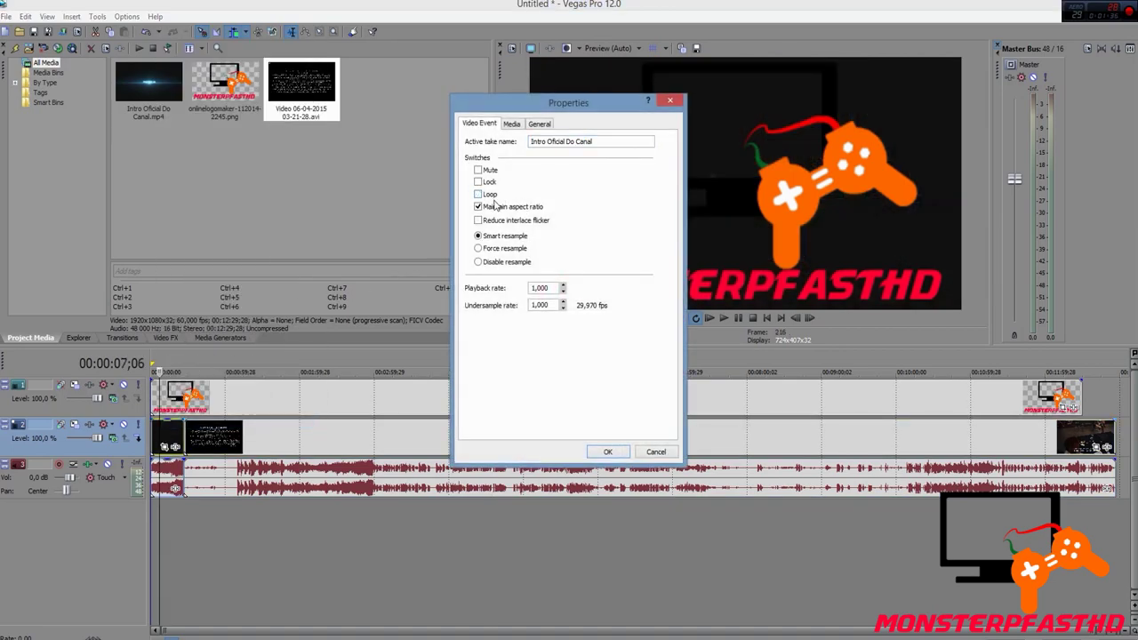
{"action": "left_click", "coordinate": [496, 209]}
{"action": "left_click", "coordinate": [478, 263]}
{"action": "left_click", "coordinate": [610, 452]}
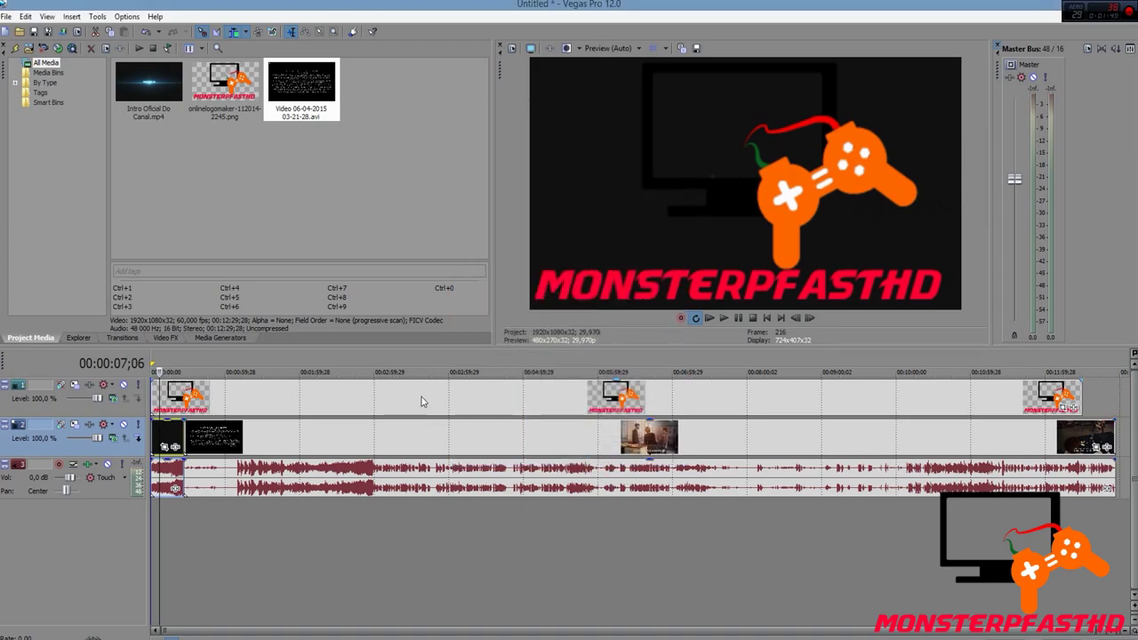
Align the logo event with the start of the gameplay video and shrink it into the frame's bottom-right corner using a Pan/Crop width of 1401,4.
{"action": "left_click", "coordinate": [442, 401]}
{"action": "left_click_drag", "start_coordinate": [443, 401], "coordinate": [452, 396]}
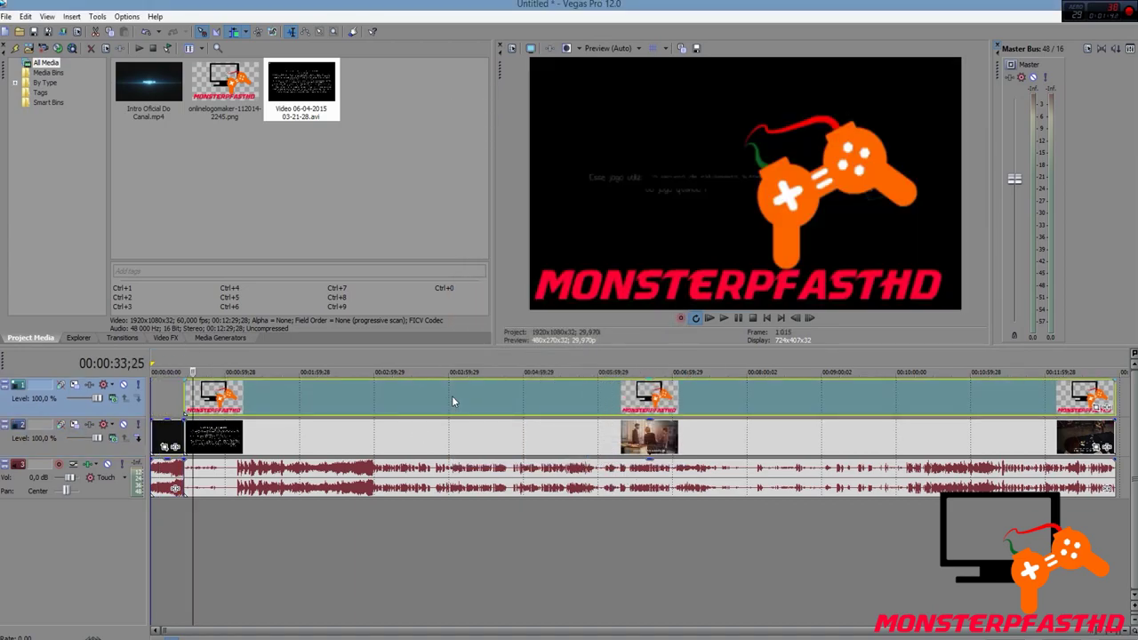
{"action": "left_click", "coordinate": [1097, 409]}
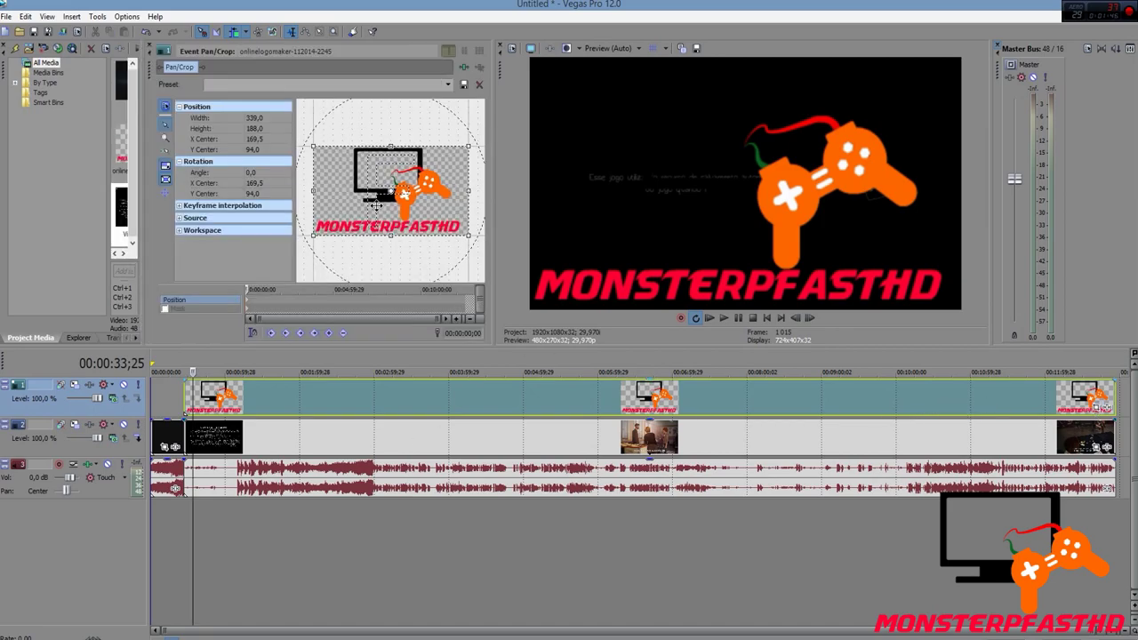
{"action": "scroll", "coordinate": [377, 205], "scroll_direction": "down", "scroll_amount": 5}
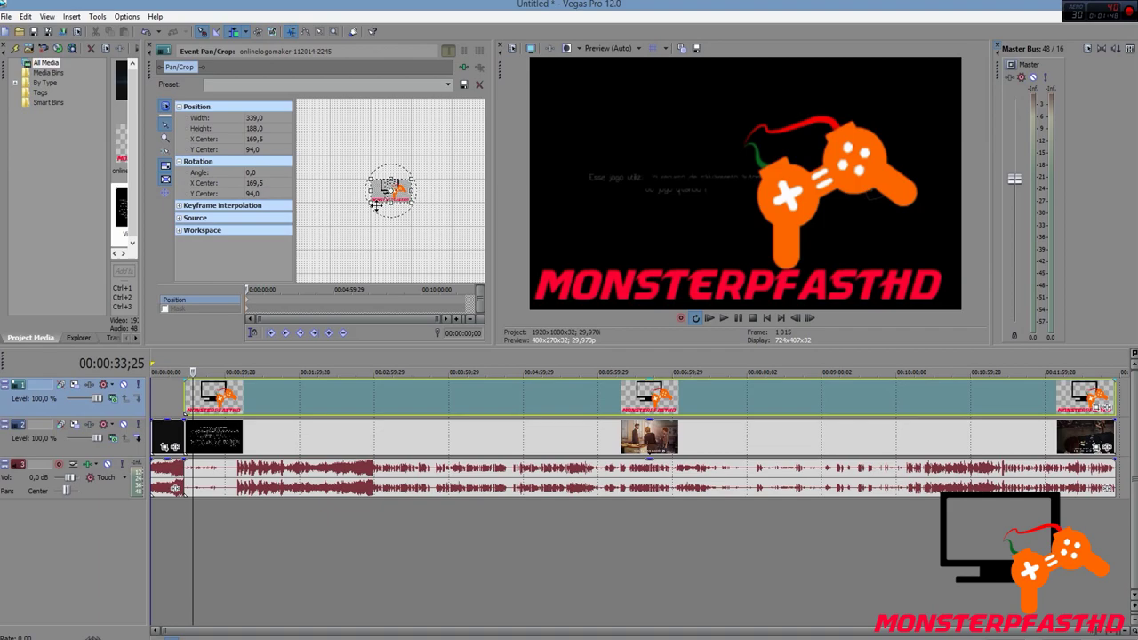
{"action": "left_click_drag", "start_coordinate": [410, 204], "coordinate": [377, 172]}
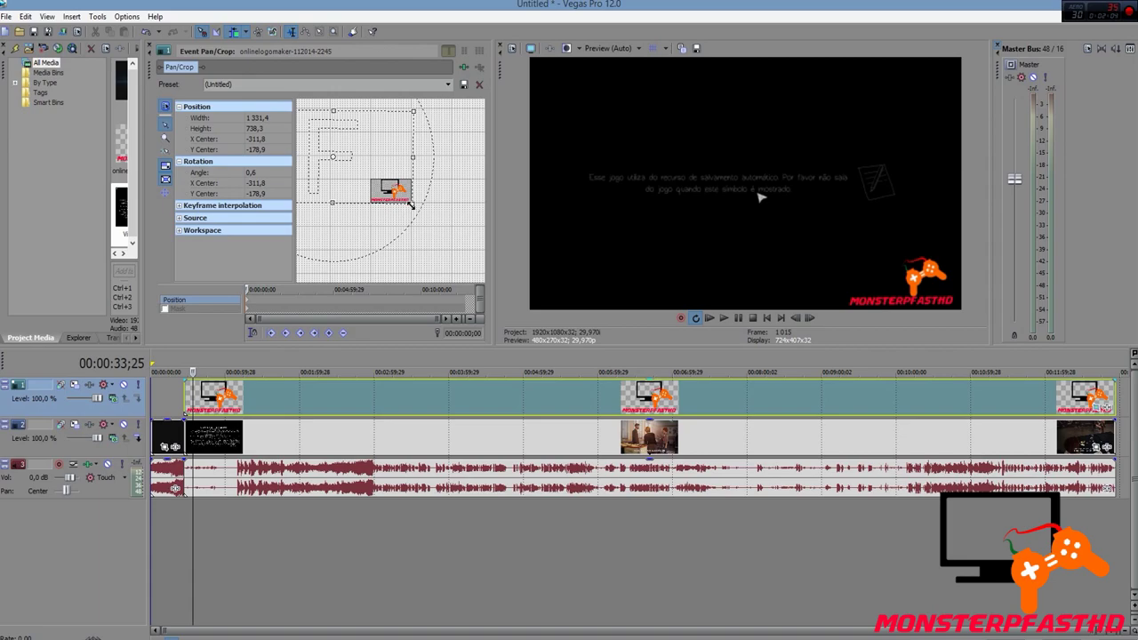
{"action": "left_click_drag", "start_coordinate": [412, 205], "coordinate": [415, 209]}
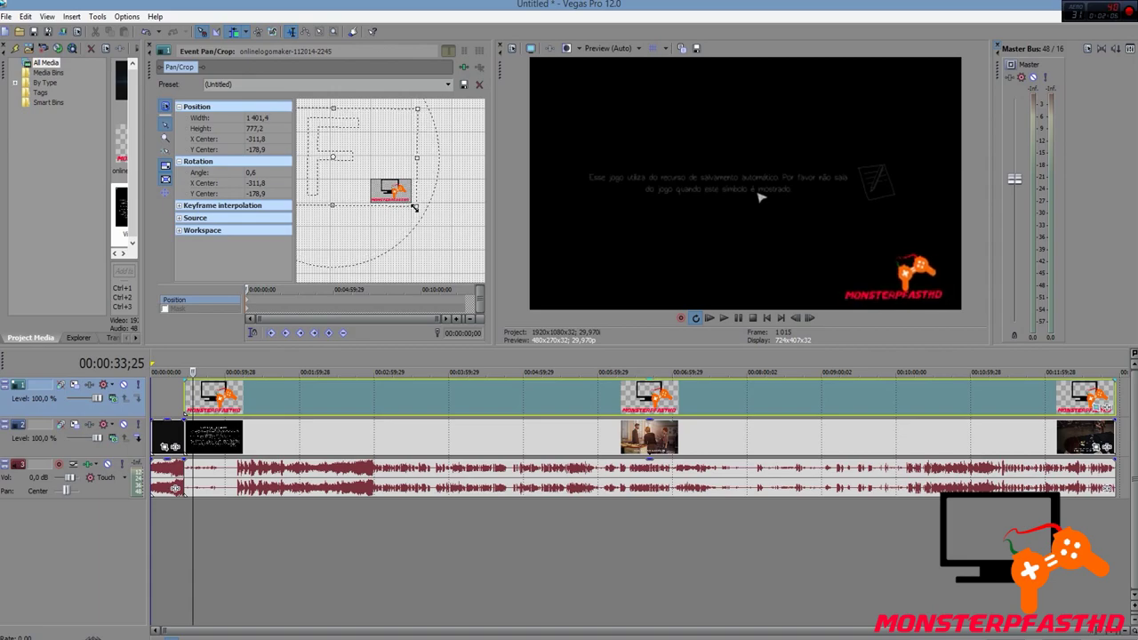
{"action": "left_click_drag", "start_coordinate": [388, 185], "coordinate": [386, 183]}
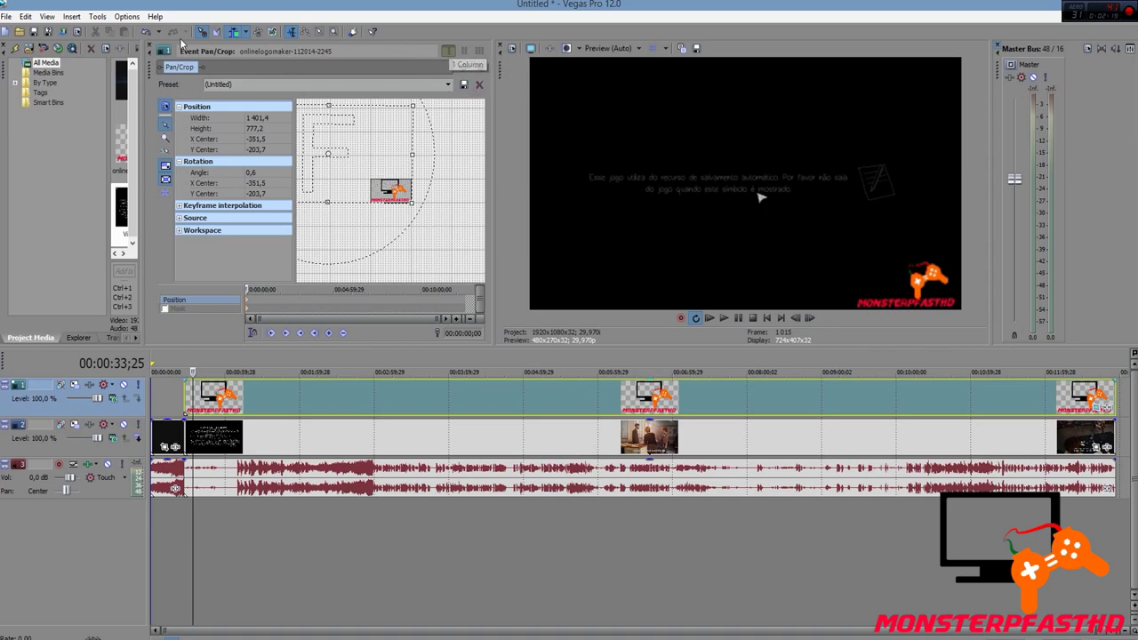
{"action": "left_click", "coordinate": [147, 50]}
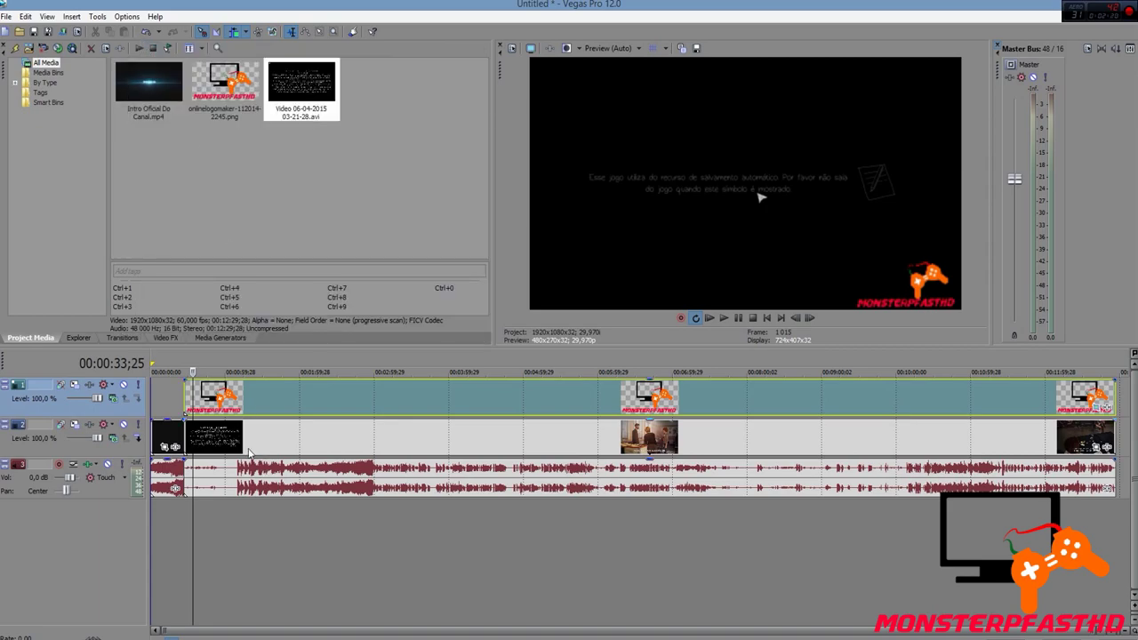
Preview the gameplay with the watermark and check the resample setting in the gameplay video event's properties.
{"action": "left_click", "coordinate": [224, 438]}
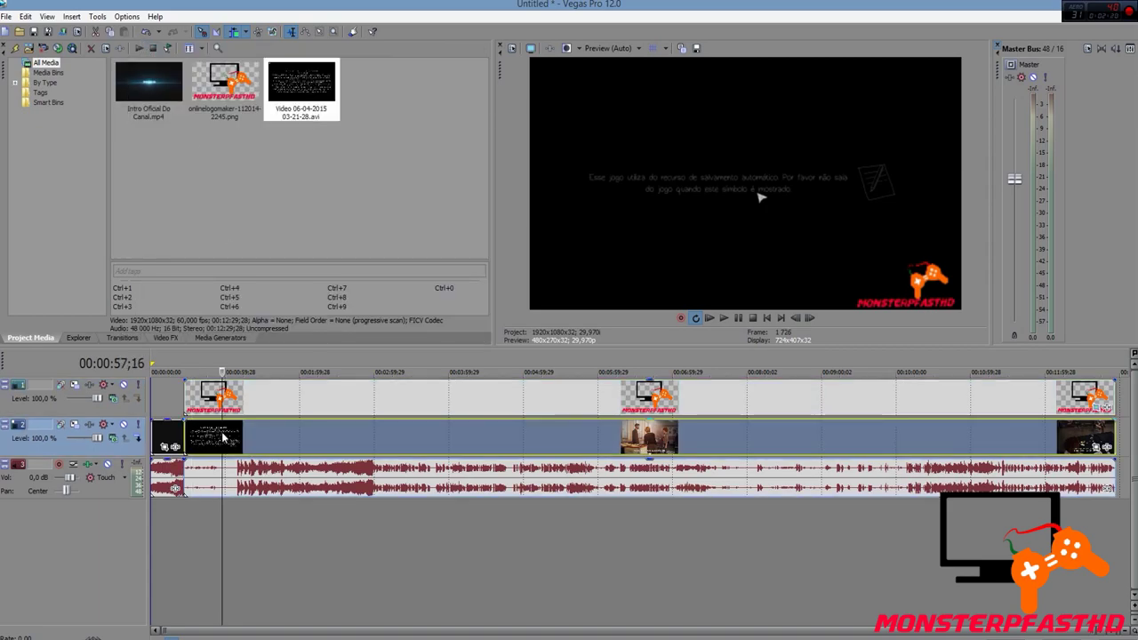
{"action": "left_click", "coordinate": [171, 400]}
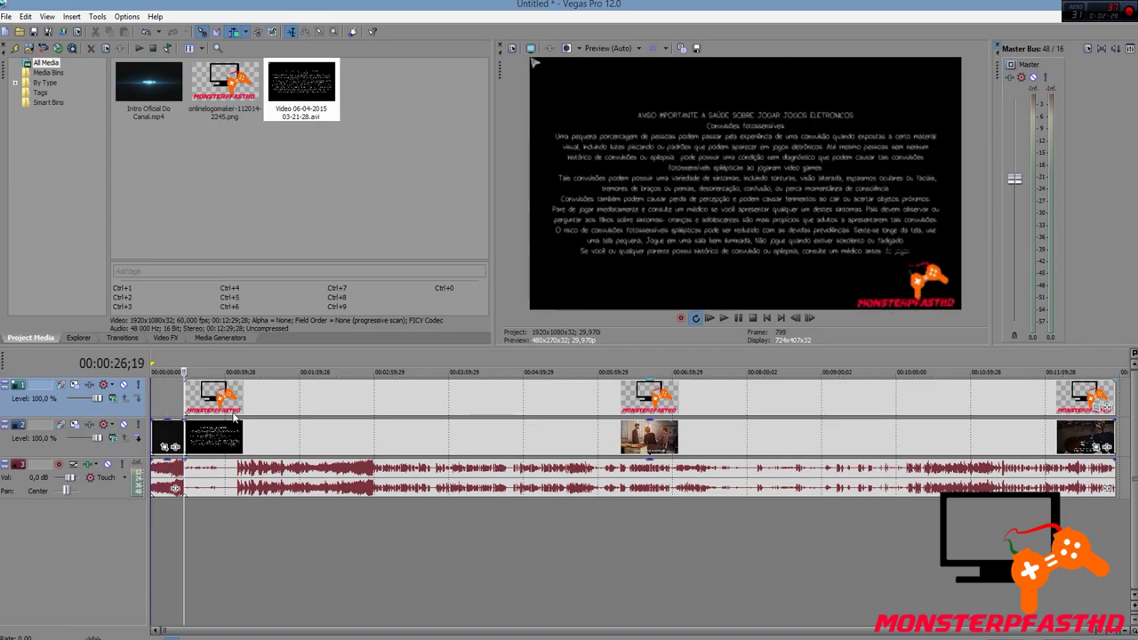
{"action": "left_click", "coordinate": [234, 436]}
{"action": "right_click", "coordinate": [230, 438]}
{"action": "left_click", "coordinate": [267, 426]}
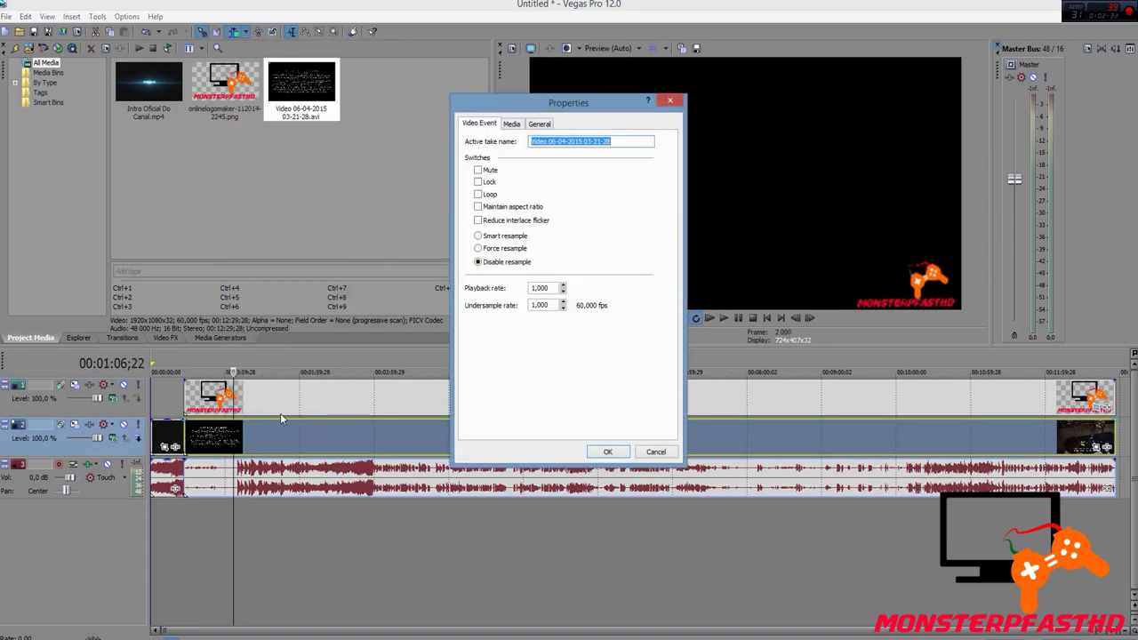
{"action": "left_click", "coordinate": [608, 452]}
{"action": "left_click", "coordinate": [334, 402]}
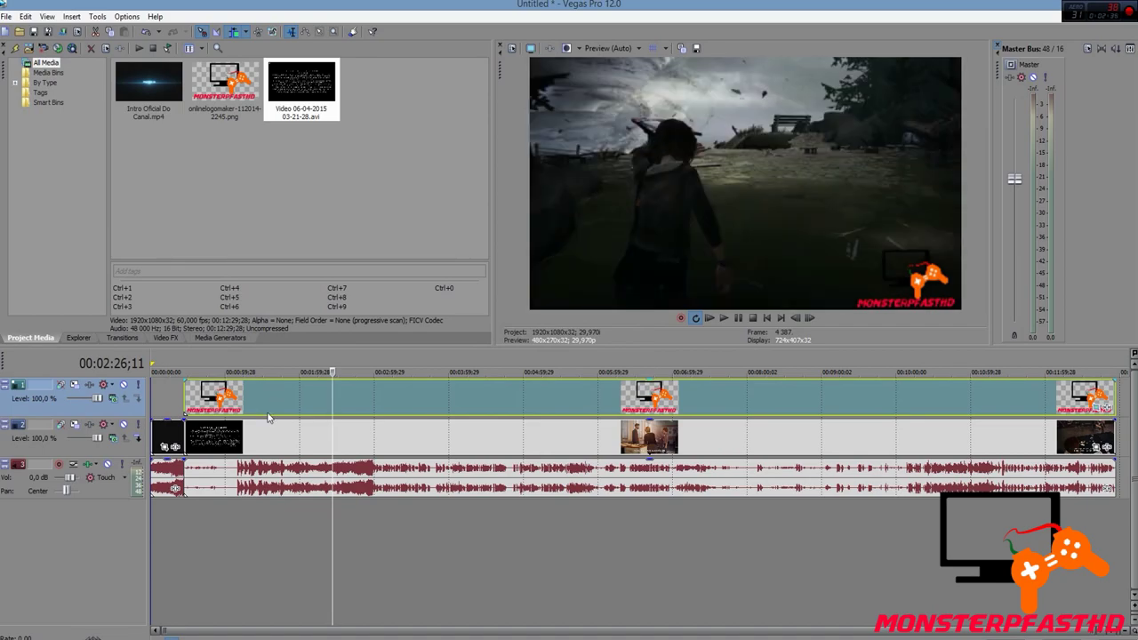
Add the Sony Color Corrector, Sony Color Curves and Sony Sharpen effects to the gameplay video event.
{"action": "left_click", "coordinate": [263, 436]}
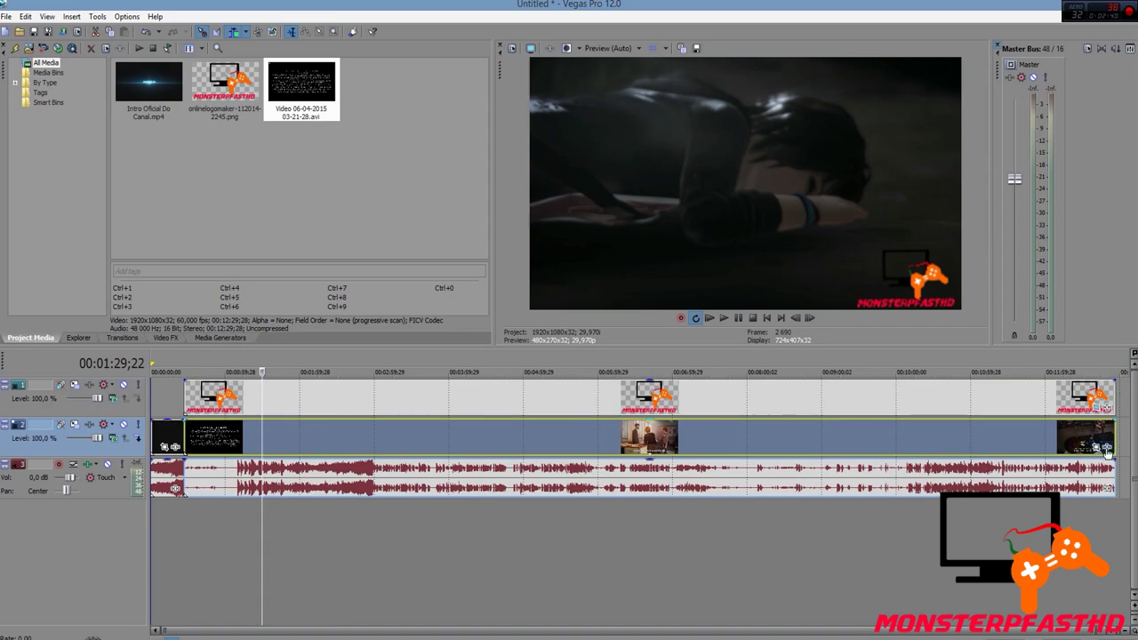
{"action": "left_click", "coordinate": [515, 445]}
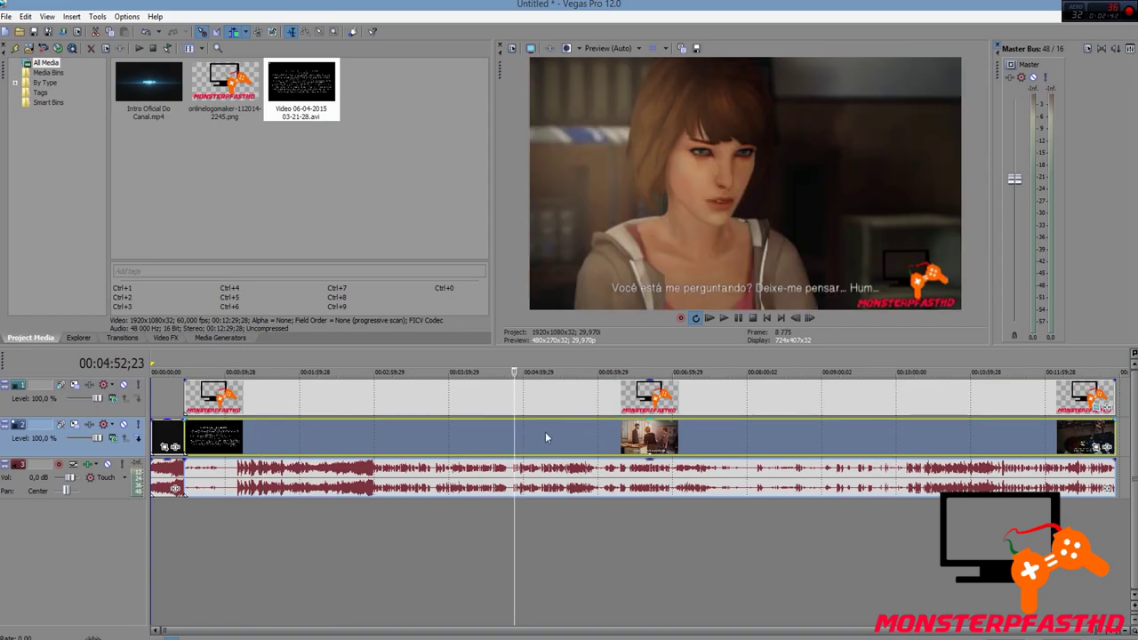
{"action": "left_click", "coordinate": [1106, 448]}
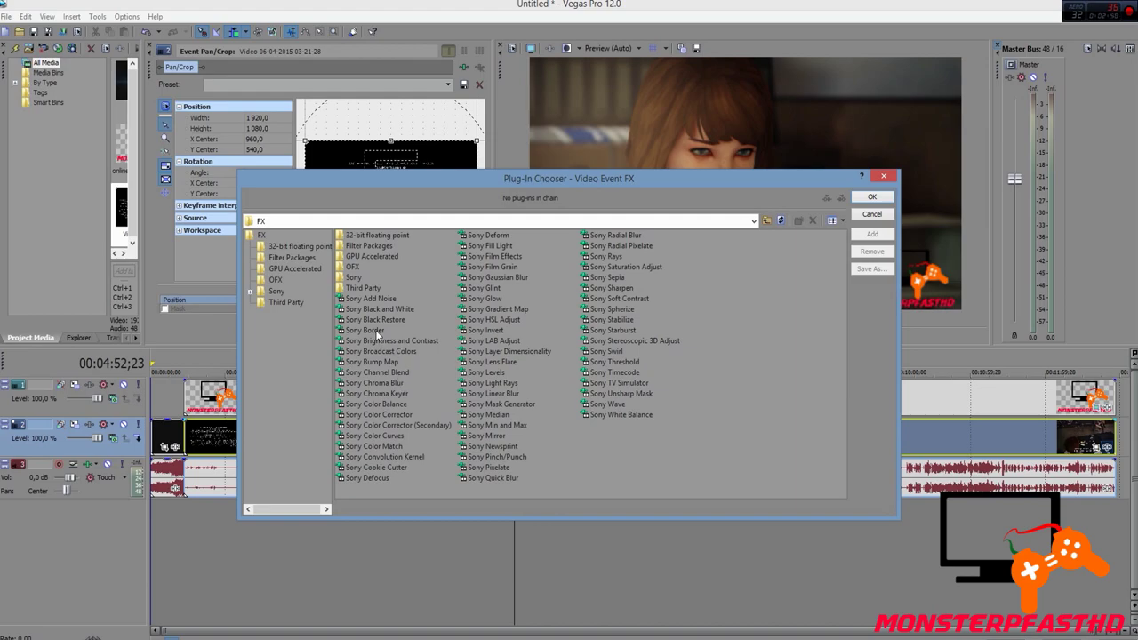
{"action": "left_click", "coordinate": [367, 415]}
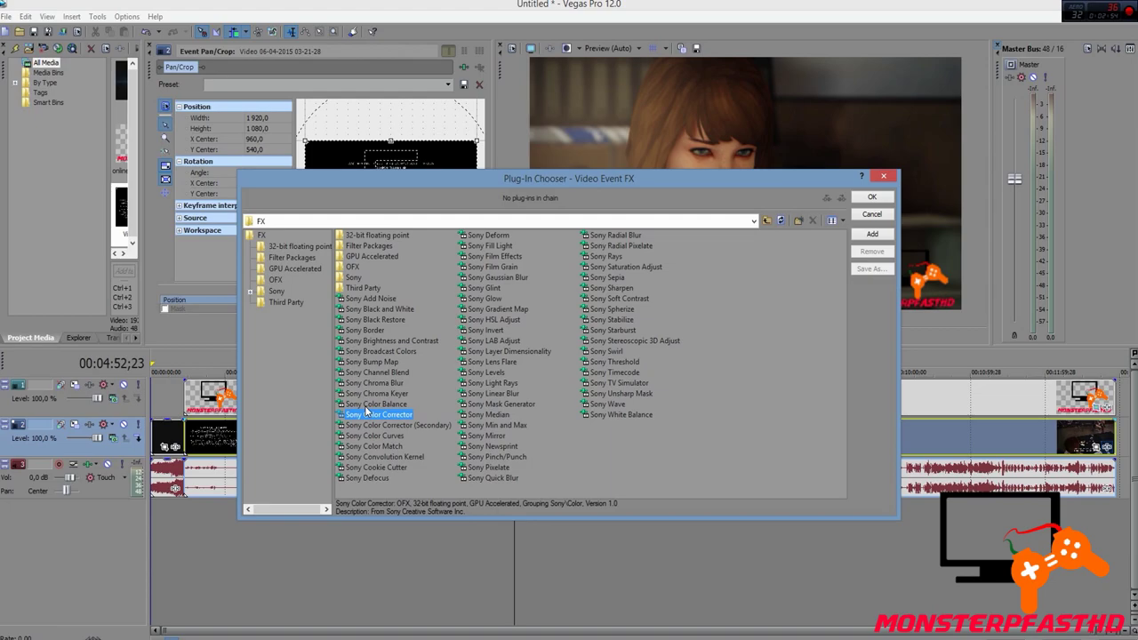
{"action": "left_click", "coordinate": [872, 234]}
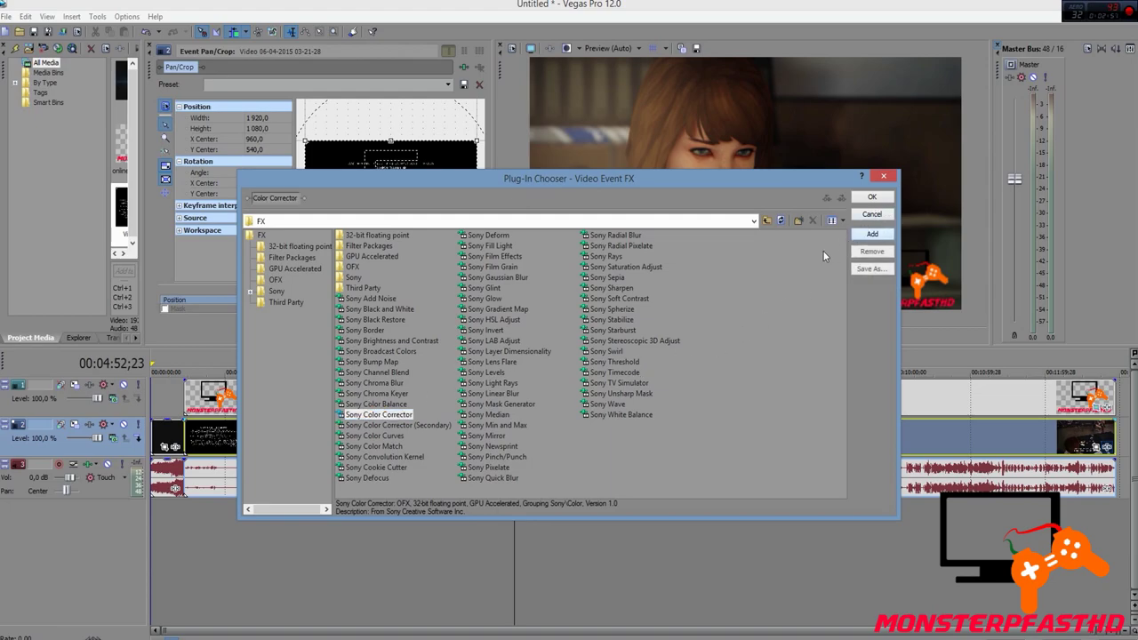
{"action": "left_click", "coordinate": [383, 436]}
{"action": "left_click", "coordinate": [871, 234]}
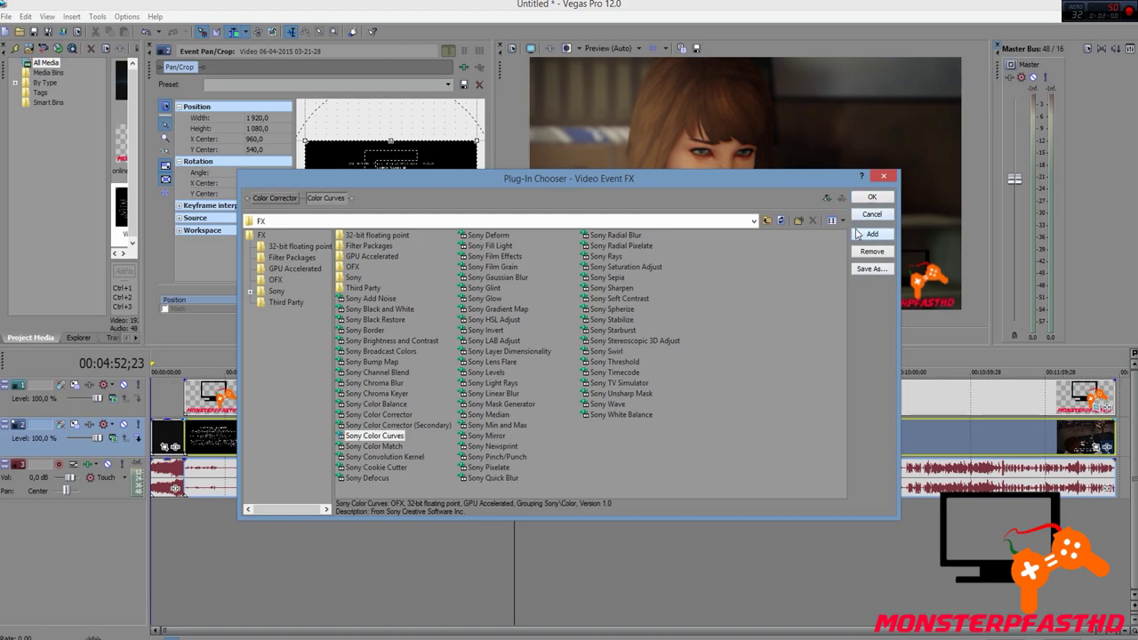
{"action": "left_click", "coordinate": [613, 289]}
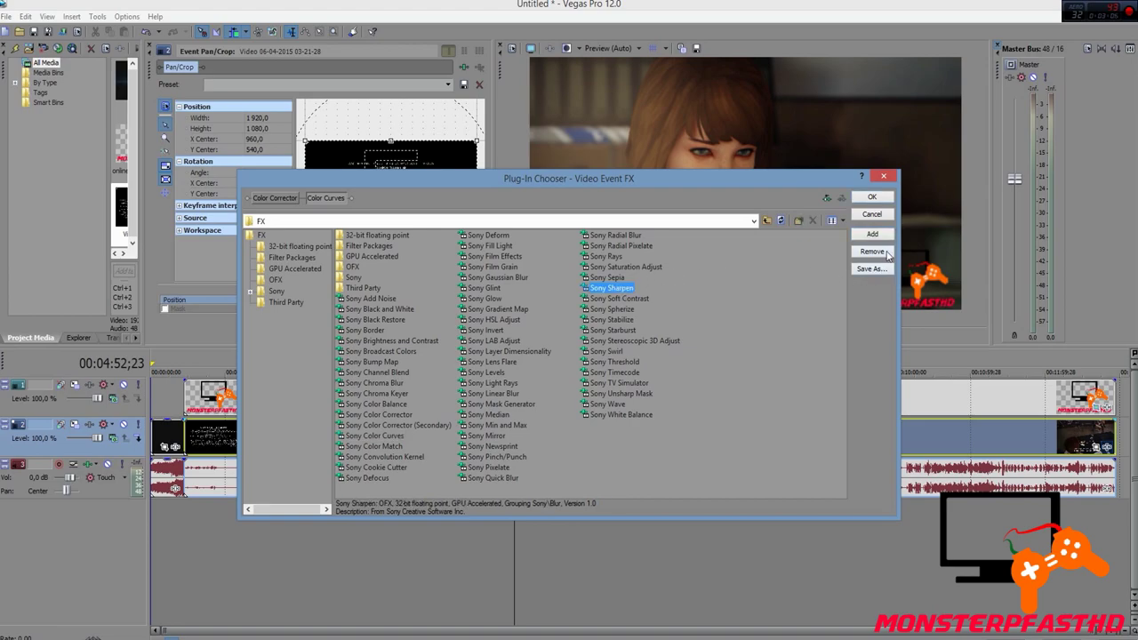
{"action": "left_click", "coordinate": [872, 234]}
{"action": "left_click", "coordinate": [872, 196]}
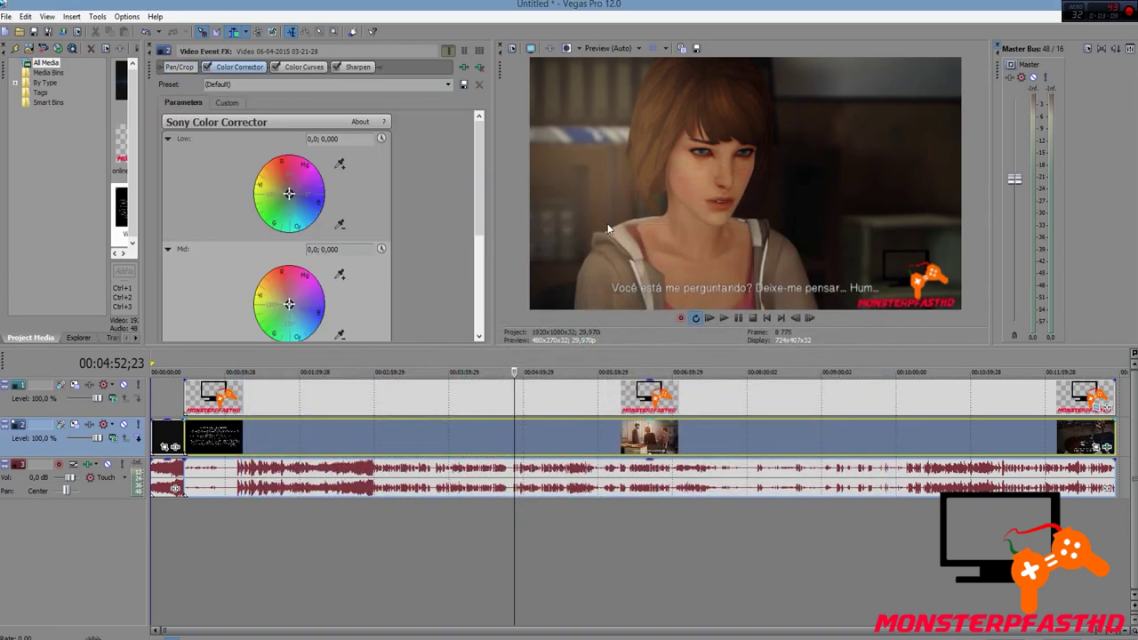
Set the Color Corrector's Saturation to 1,800 and slightly raise the upper part of the RGB curve in Color Curves.
{"action": "left_click_drag", "start_coordinate": [477, 197], "coordinate": [461, 285]}
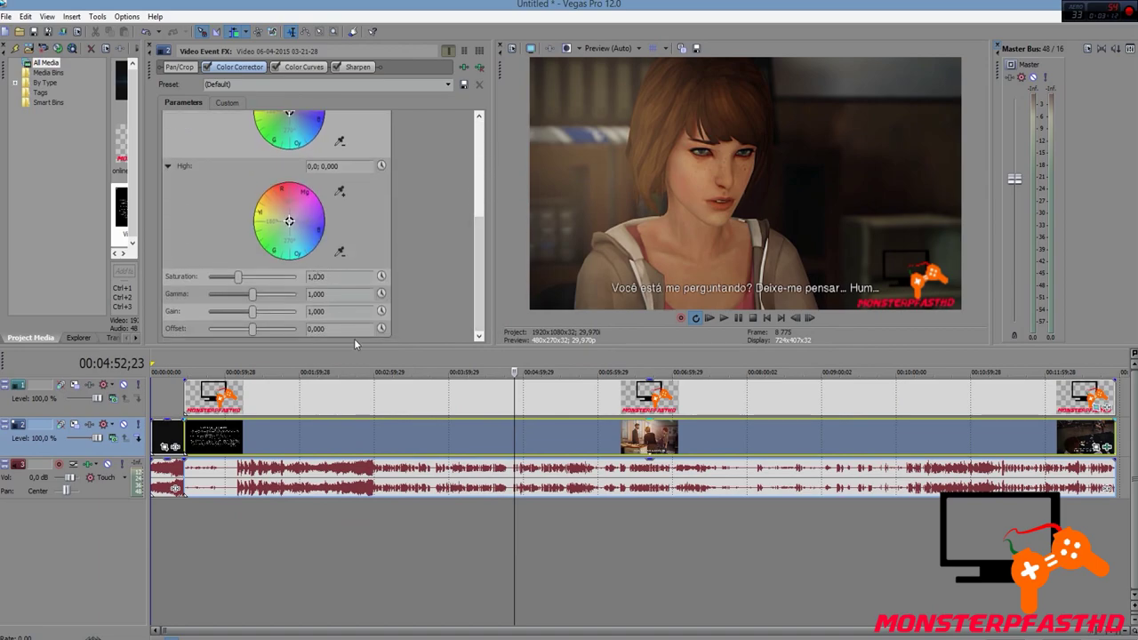
{"action": "left_click_drag", "start_coordinate": [238, 277], "coordinate": [237, 276]}
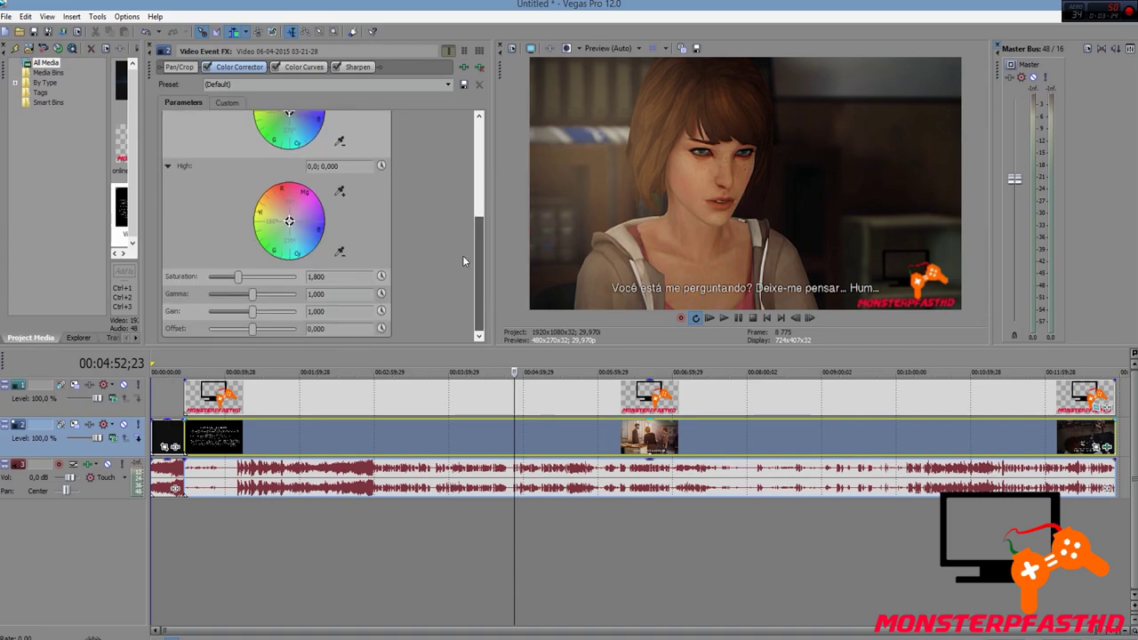
{"action": "left_click", "coordinate": [289, 69]}
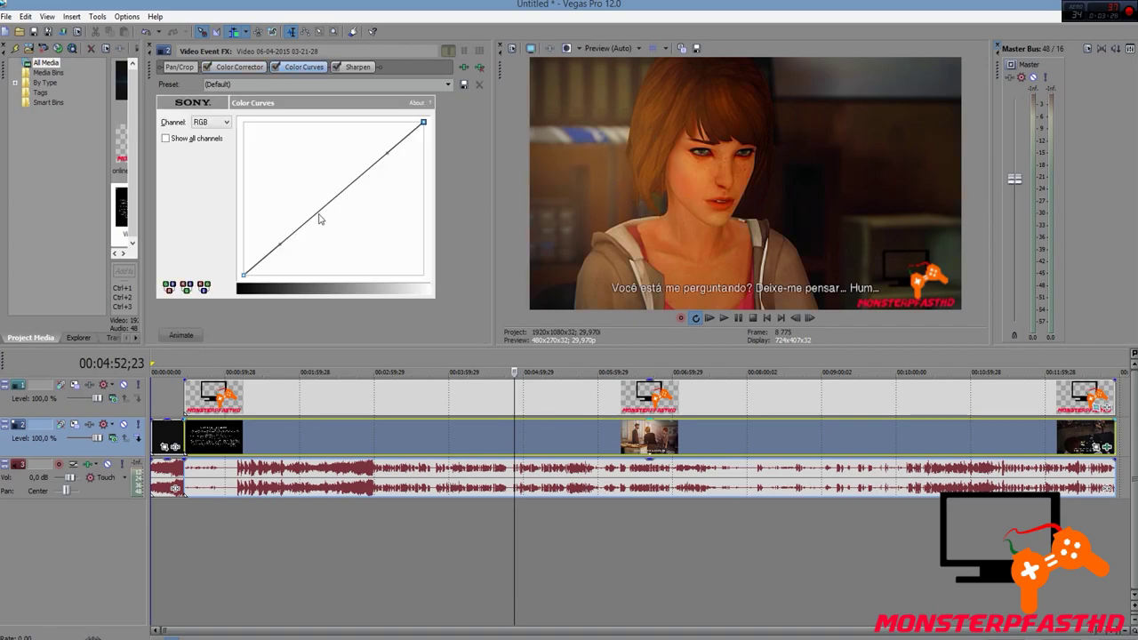
{"action": "mouse_move", "coordinate": [386, 153]}
{"action": "left_mouse_down"}
{"action": "mouse_move", "coordinate": [394, 158]}
{"action": "mouse_move", "coordinate": [378, 147]}
{"action": "left_mouse_up"}
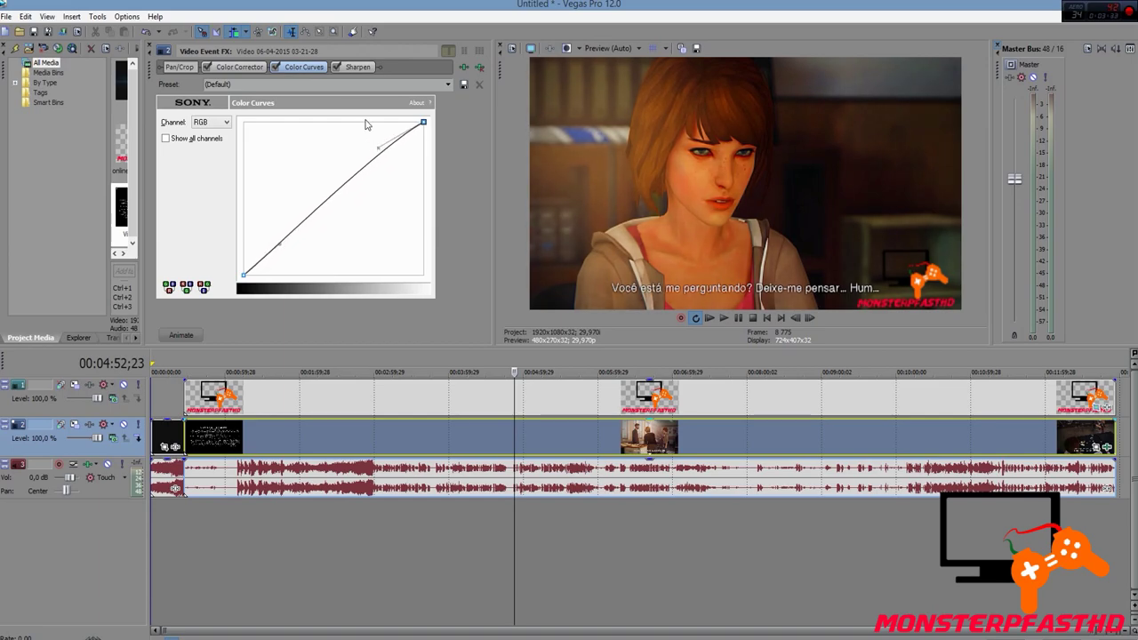
Set the Sharpen Amount to 0,120, close the gameplay event's effects and preview another part of the gameplay.
{"action": "left_click", "coordinate": [356, 67]}
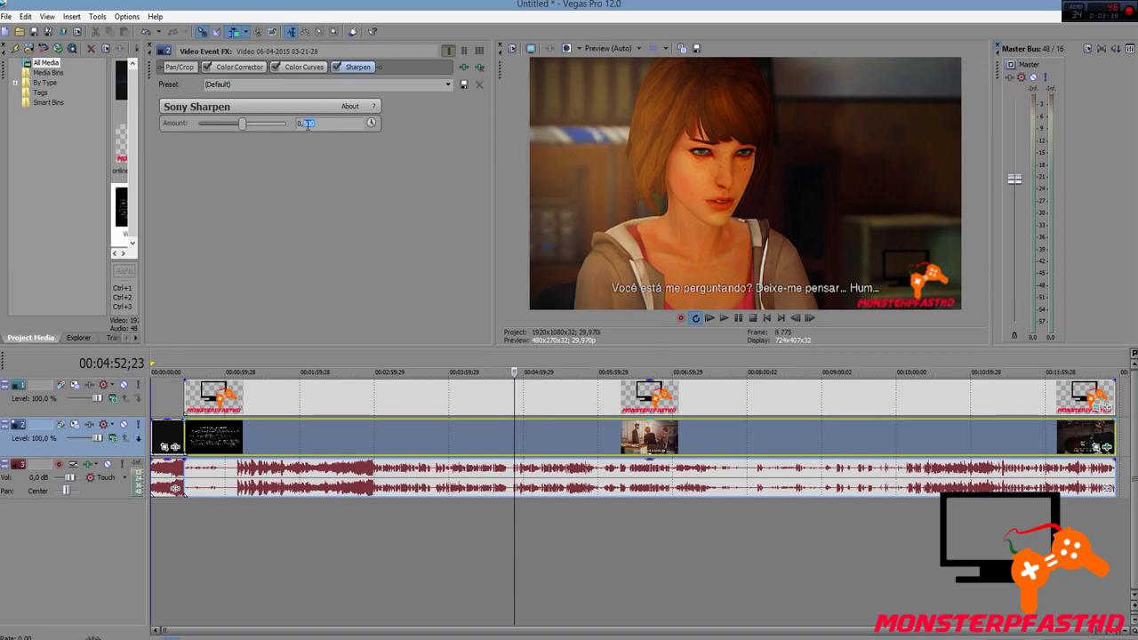
{"action": "type", "text": "0,120"}
{"action": "left_click", "coordinate": [312, 69]}
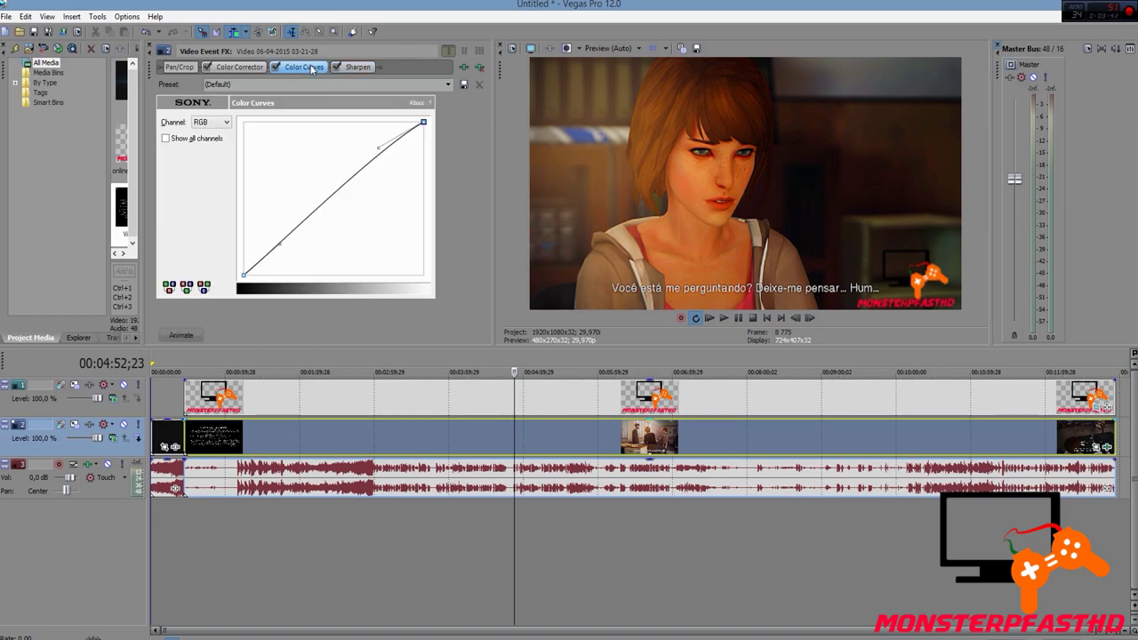
{"action": "left_click", "coordinate": [224, 68]}
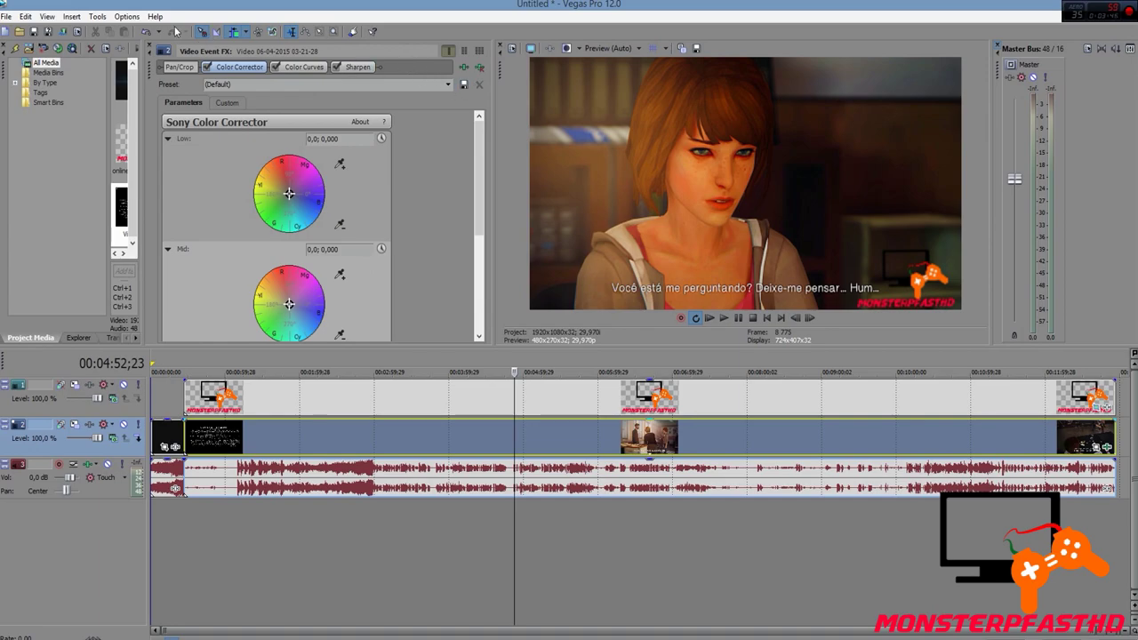
{"action": "left_click", "coordinate": [152, 49]}
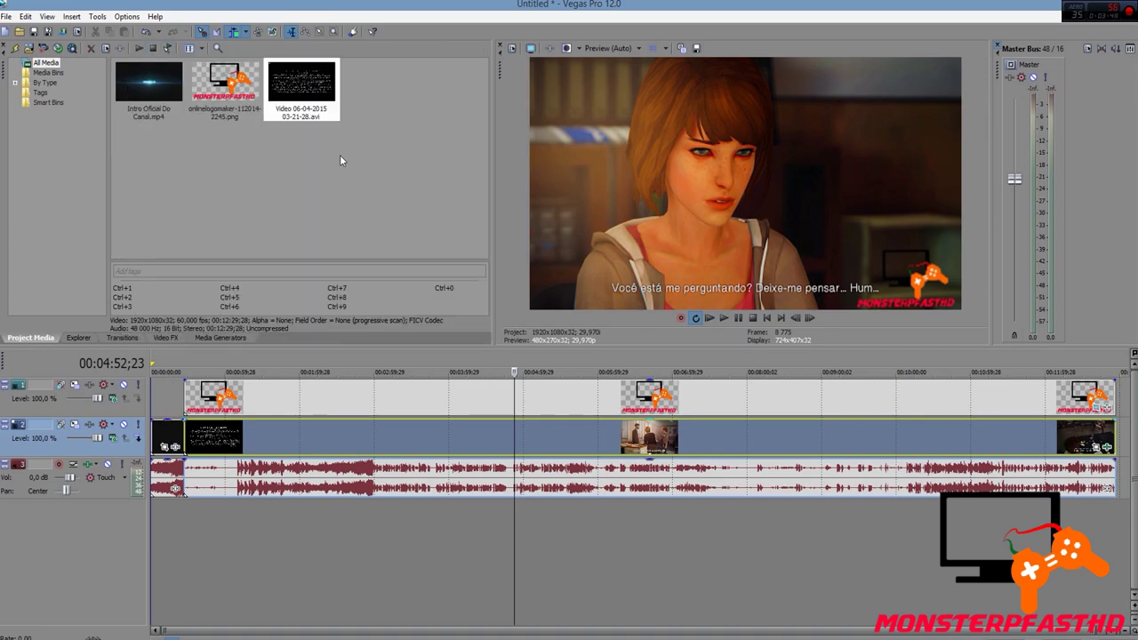
{"action": "mouse_move", "coordinate": [513, 427]}
{"action": "left_mouse_down"}
{"action": "mouse_move", "coordinate": [911, 435]}
{"action": "mouse_move", "coordinate": [527, 430]}
{"action": "left_mouse_up"}
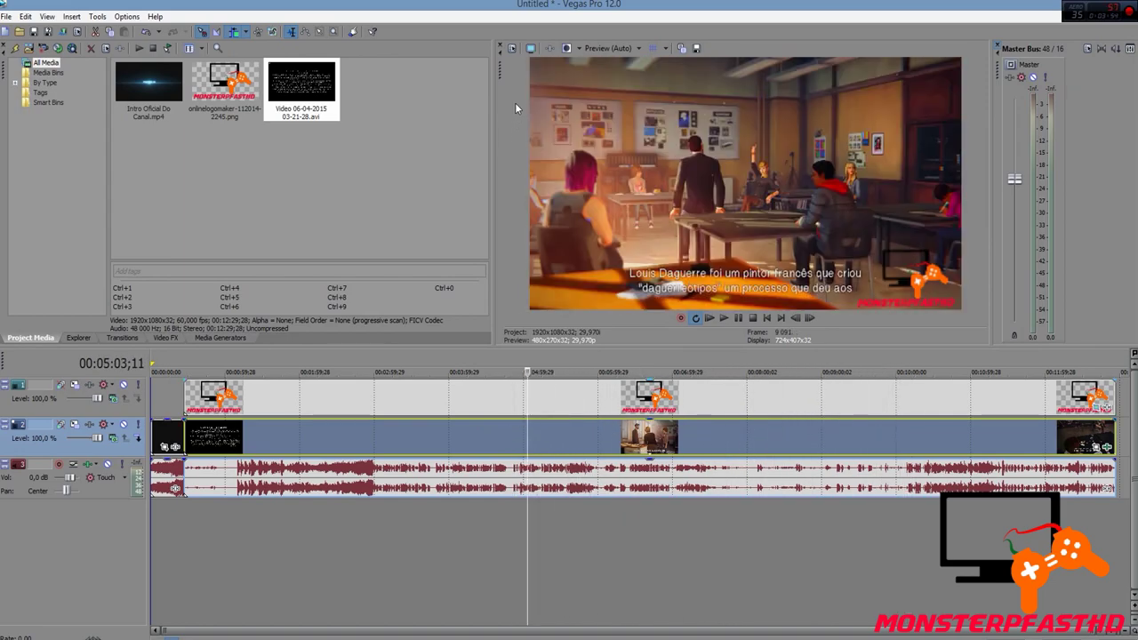
Set the frame rate in the project's video properties to 59,940 (Double NTSC).
{"action": "left_click", "coordinate": [513, 48]}
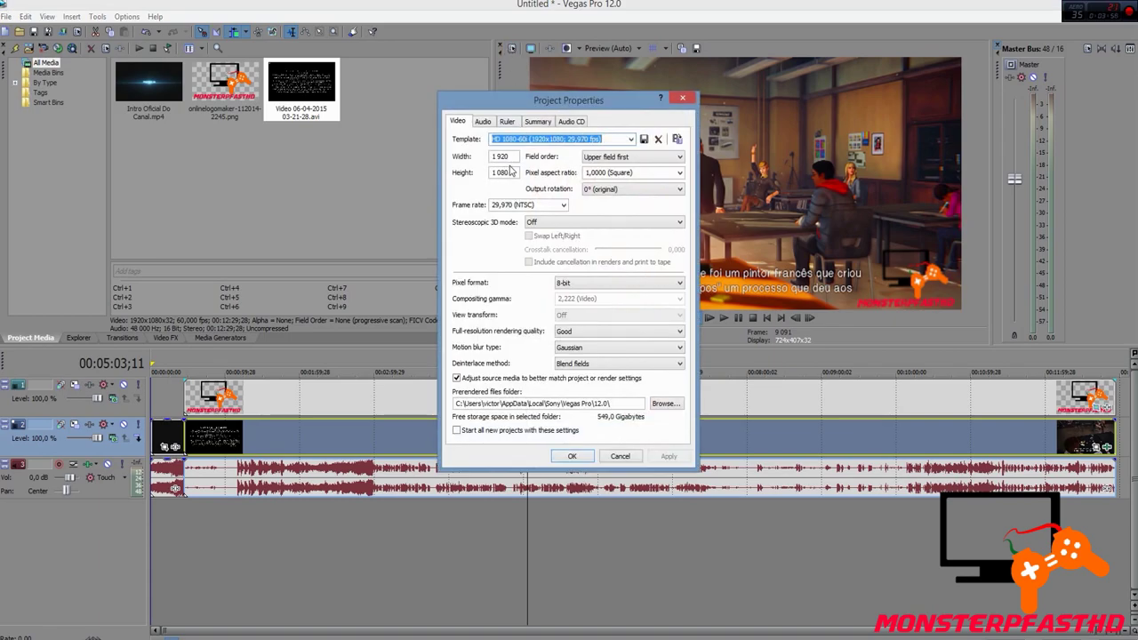
{"action": "left_click", "coordinate": [563, 206]}
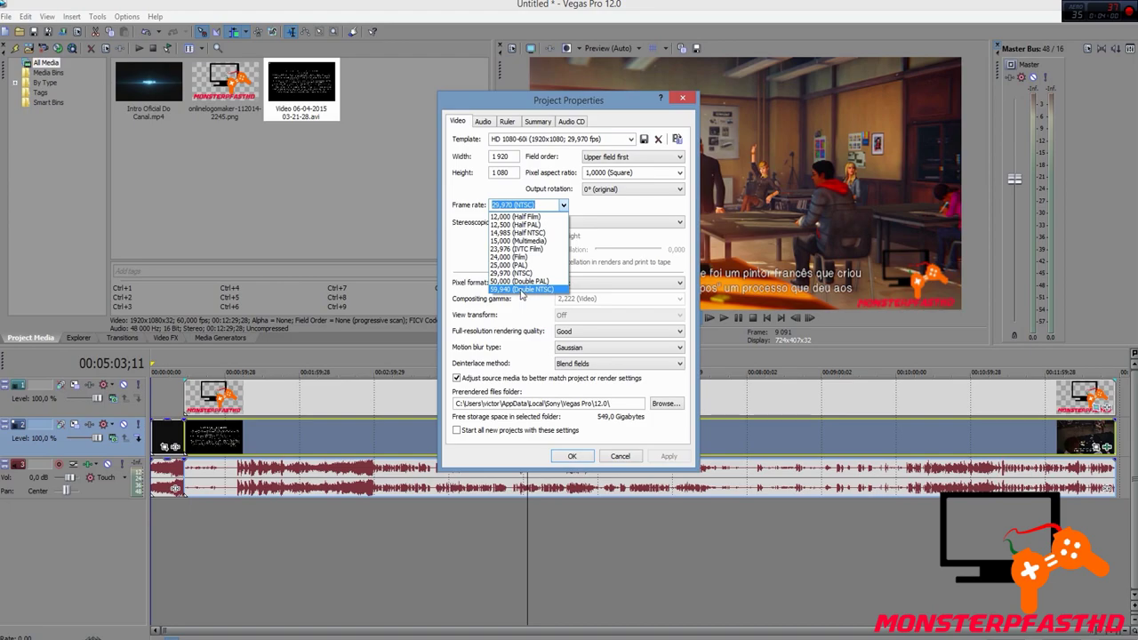
{"action": "left_click", "coordinate": [523, 290]}
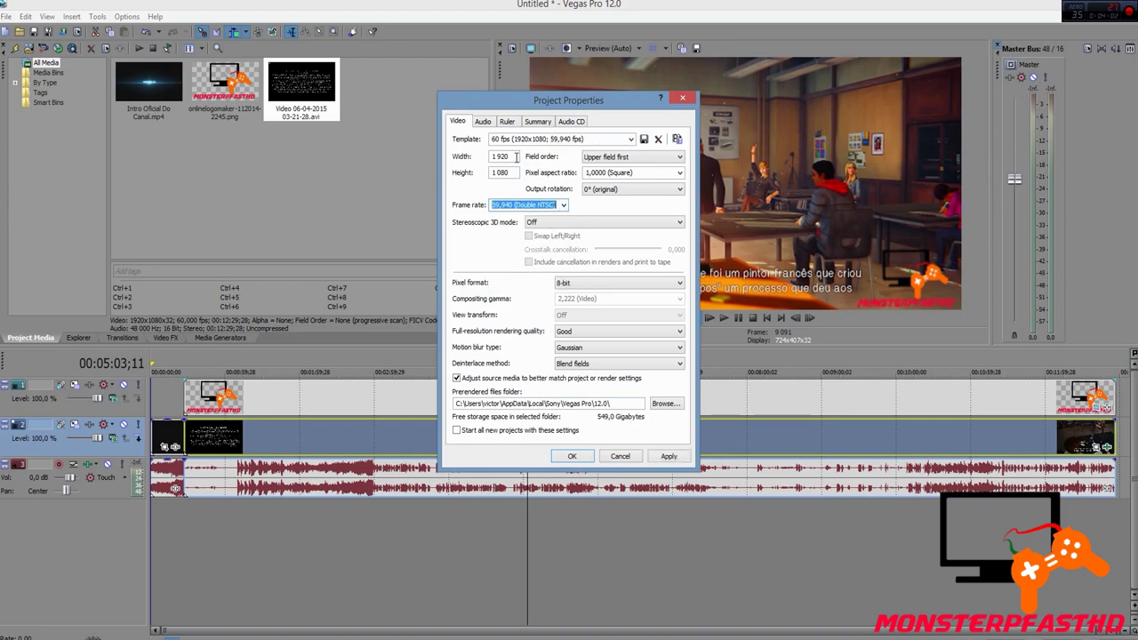
Apply project settings with Best rendering quality, Gaussian motion blur, Blend fields deinterlacing, and Start all new projects with these settings enabled.
{"action": "left_click", "coordinate": [587, 331]}
{"action": "left_click", "coordinate": [576, 364]}
{"action": "left_click", "coordinate": [573, 348]}
{"action": "left_click", "coordinate": [573, 375]}
{"action": "left_click", "coordinate": [577, 364]}
{"action": "left_click", "coordinate": [570, 382]}
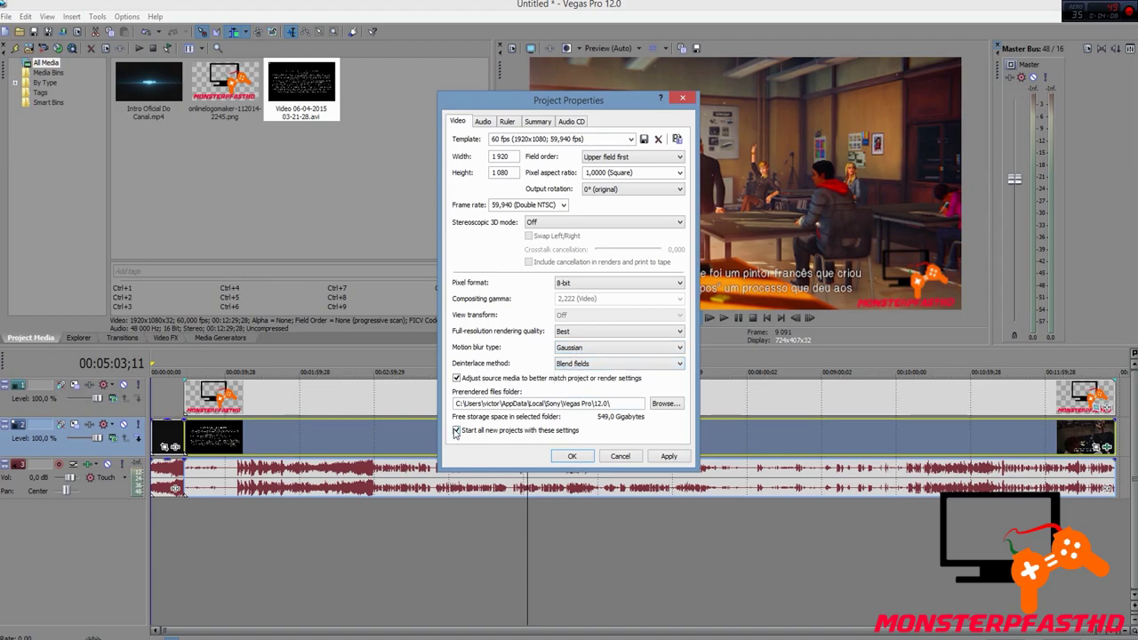
{"action": "left_click", "coordinate": [668, 456]}
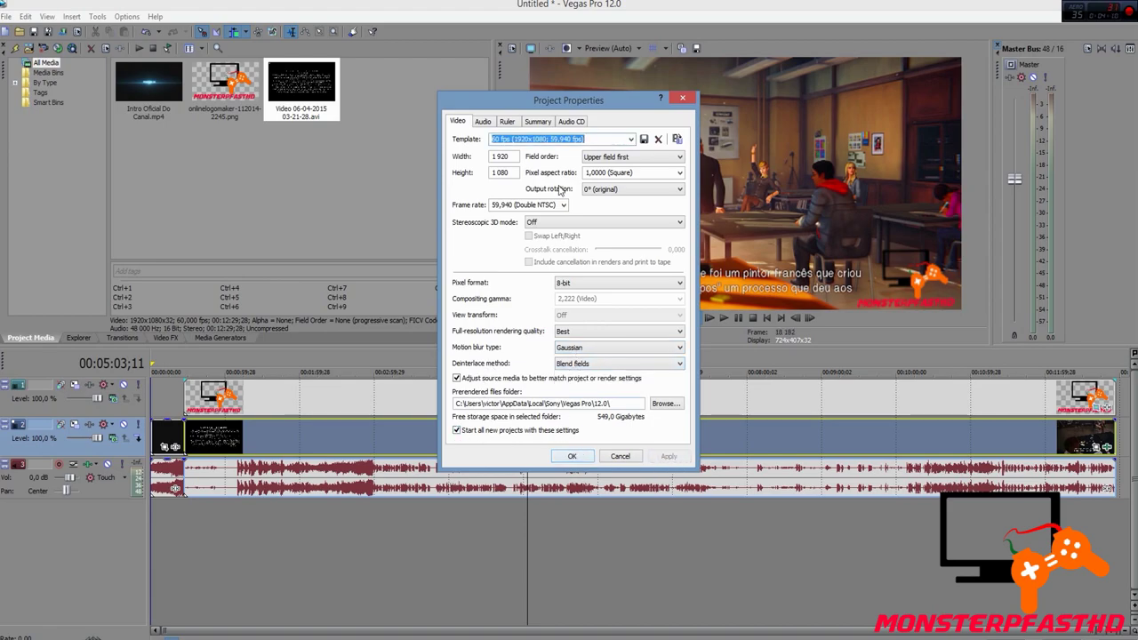
Save the current project video settings as a template named monster, accept the project properties and recheck them.
{"action": "type", "text": "monster"}
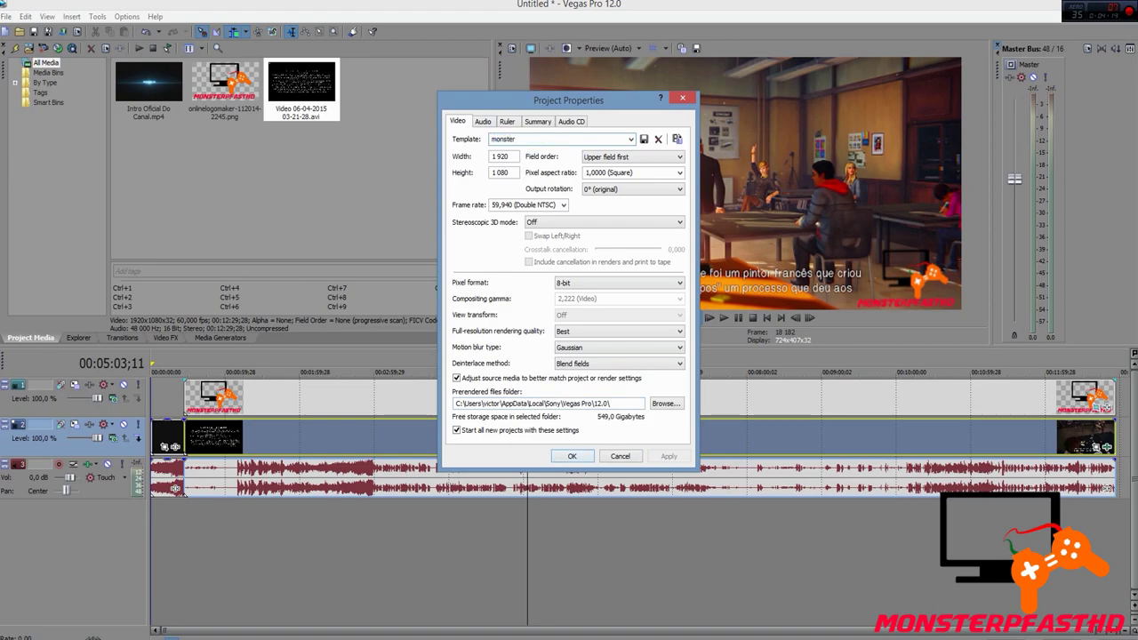
{"action": "left_click", "coordinate": [644, 138]}
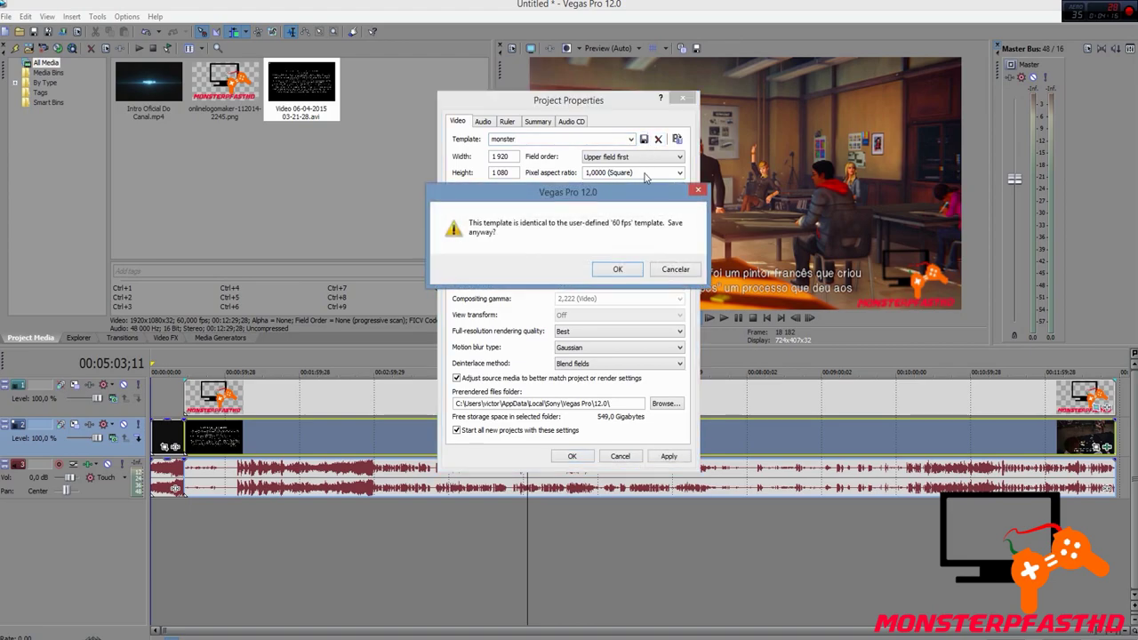
{"action": "left_click", "coordinate": [619, 269]}
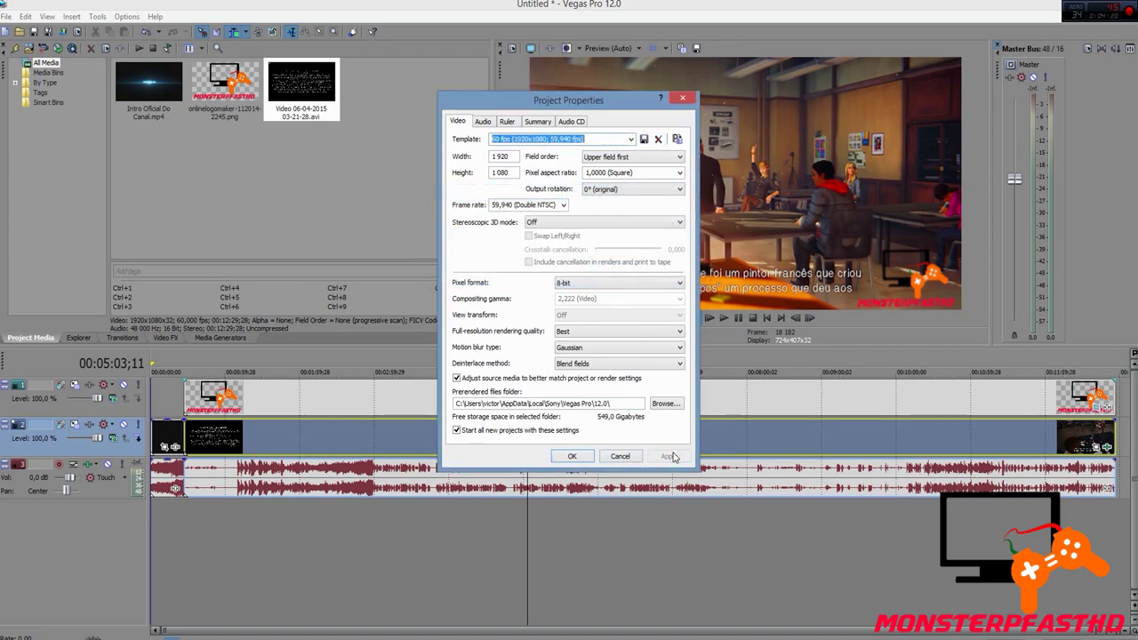
{"action": "left_click", "coordinate": [572, 456]}
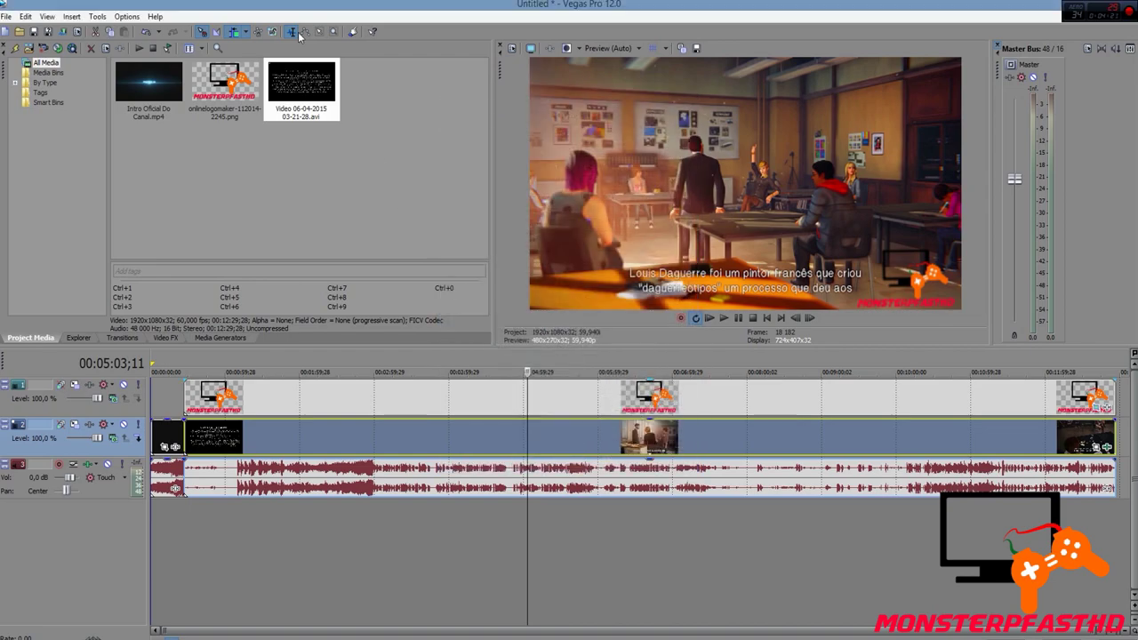
{"action": "left_click", "coordinate": [78, 32]}
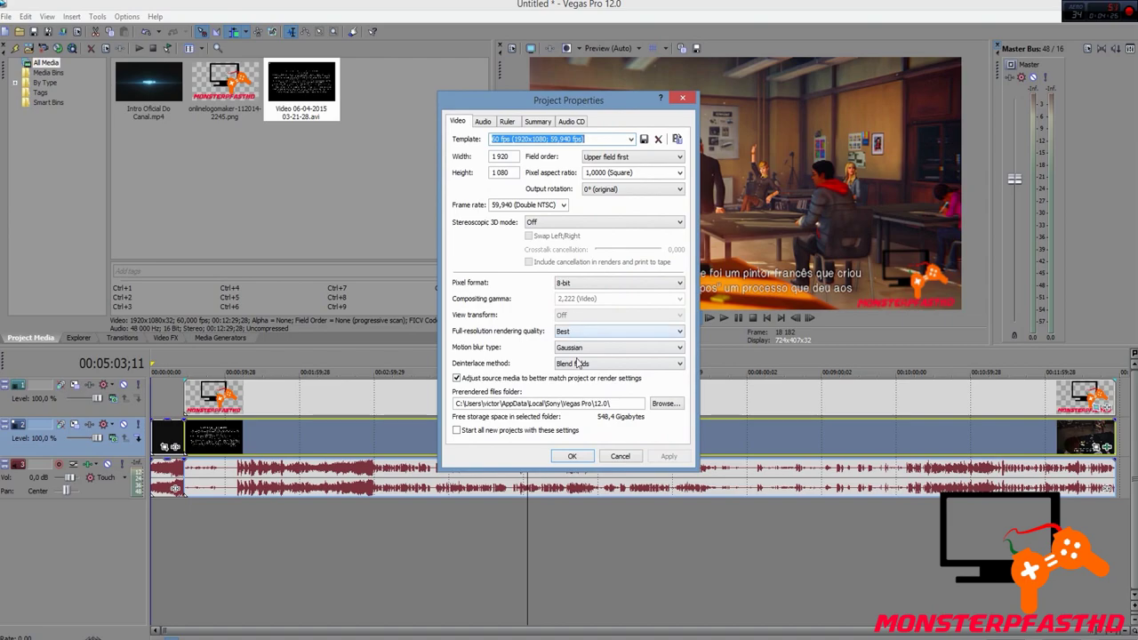
{"action": "left_click", "coordinate": [572, 456]}
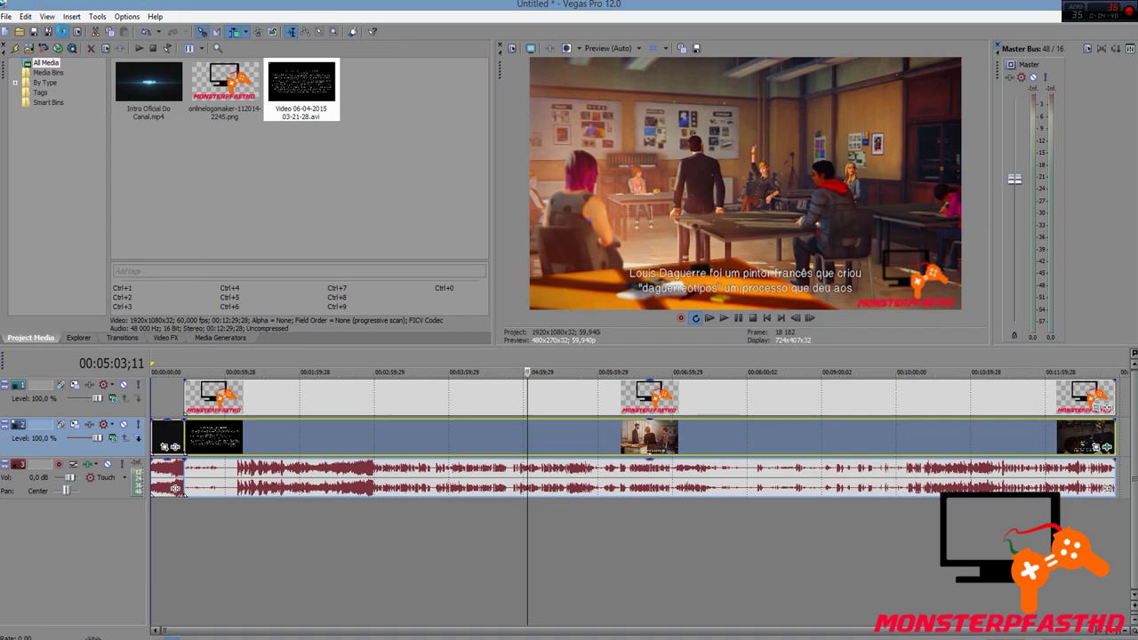
Customize the 60fps Windows Media Video V11 render template with a 1,000 (Square) pixel aspect ratio.
{"action": "left_click", "coordinate": [62, 31]}
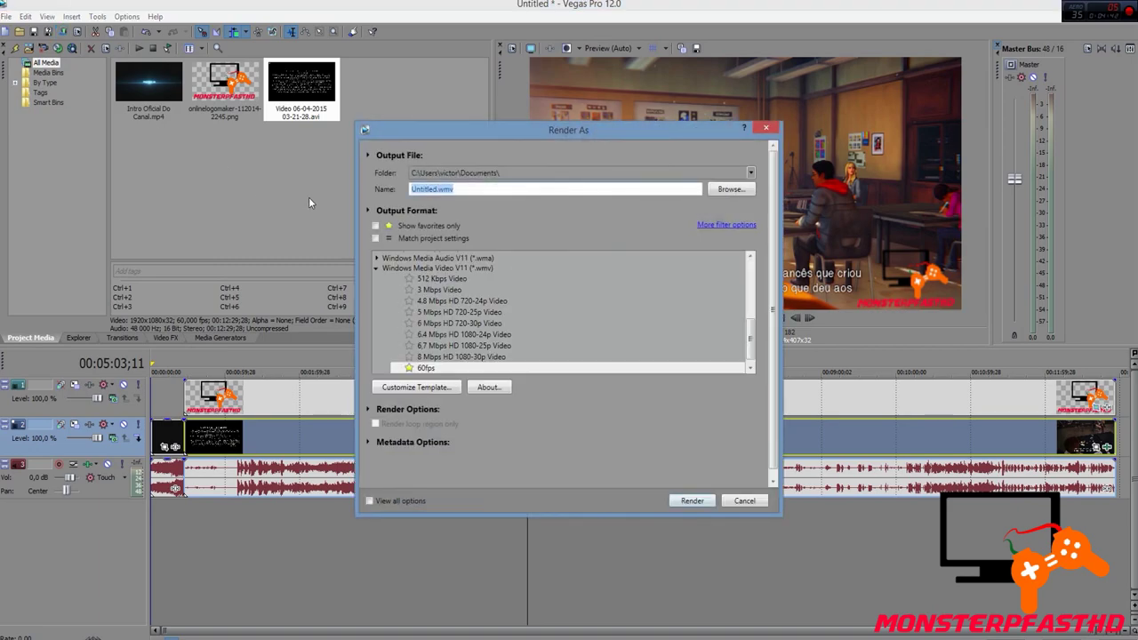
{"action": "left_click", "coordinate": [454, 368]}
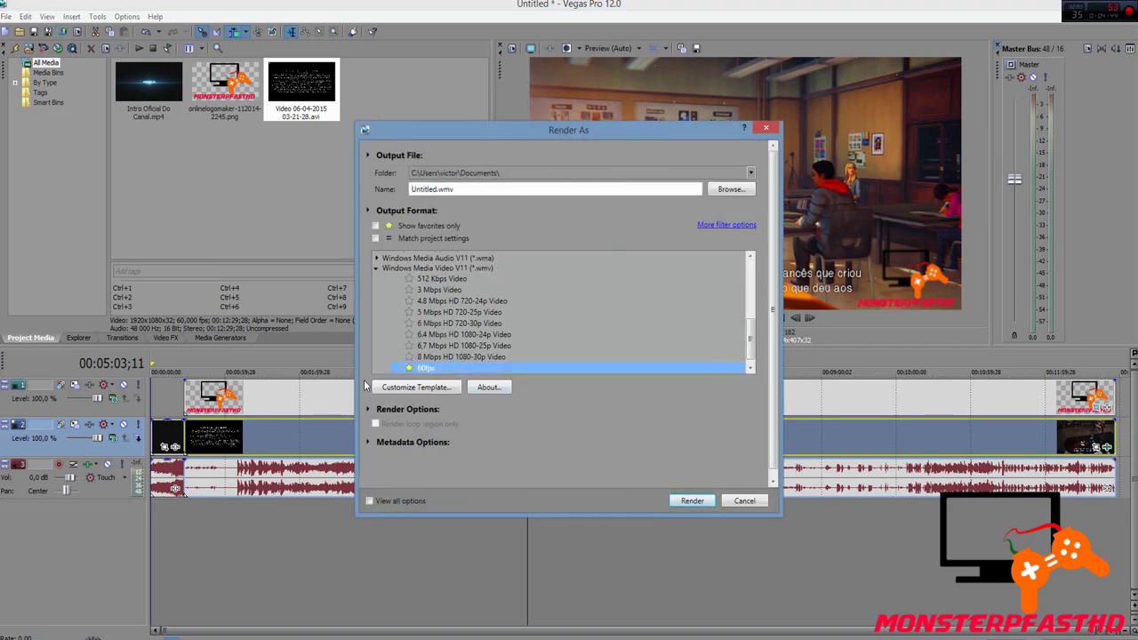
{"action": "left_click", "coordinate": [401, 386]}
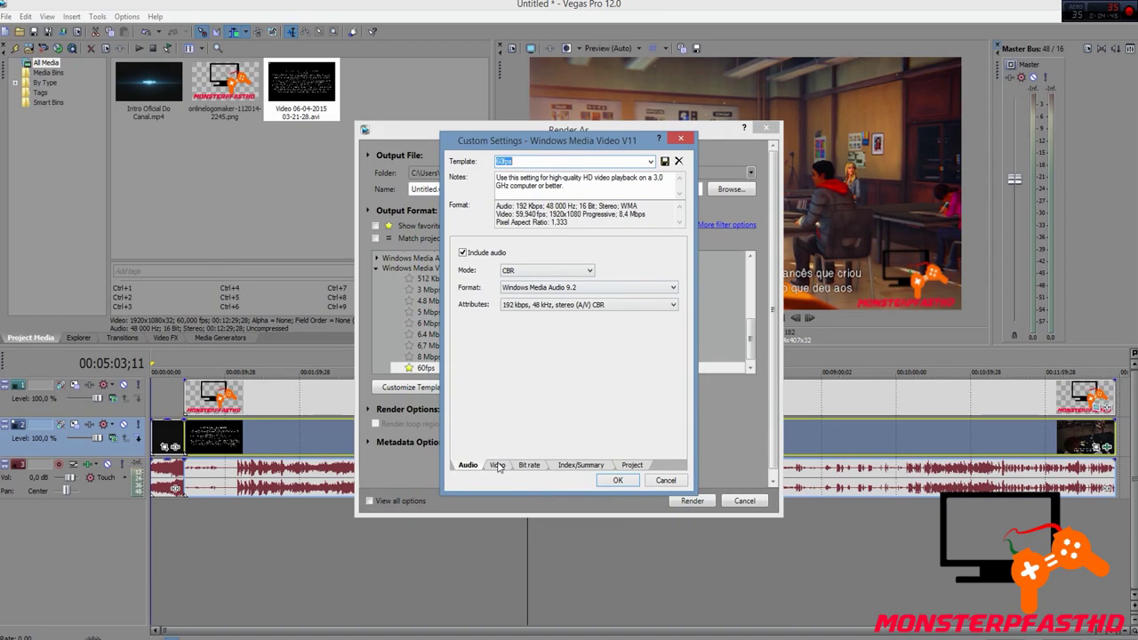
{"action": "left_click", "coordinate": [496, 465]}
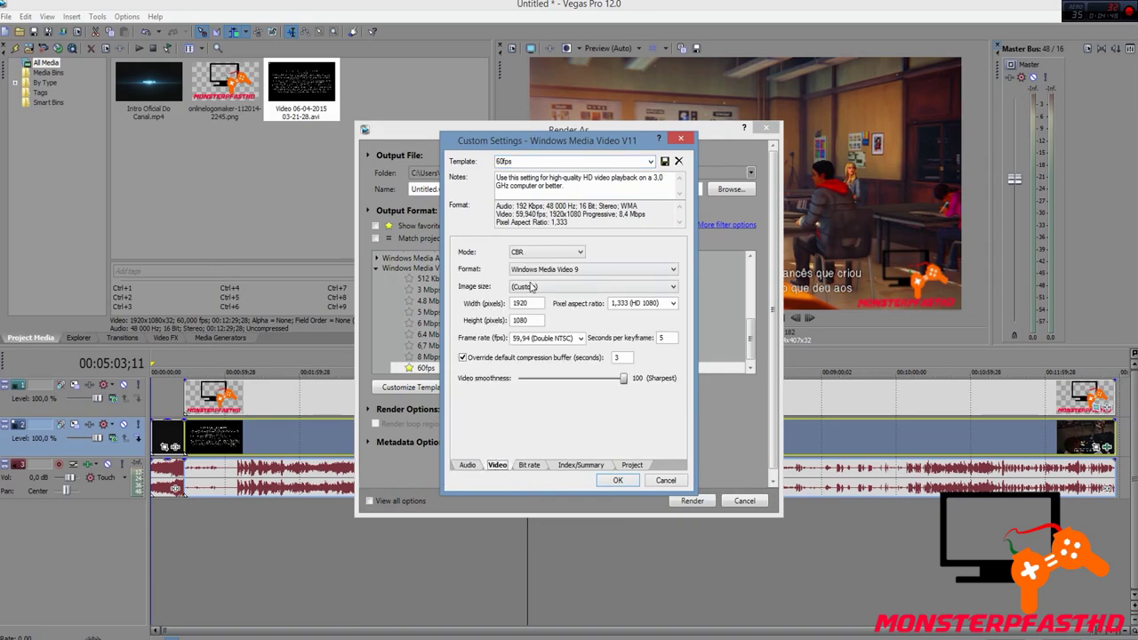
{"action": "left_click", "coordinate": [665, 306]}
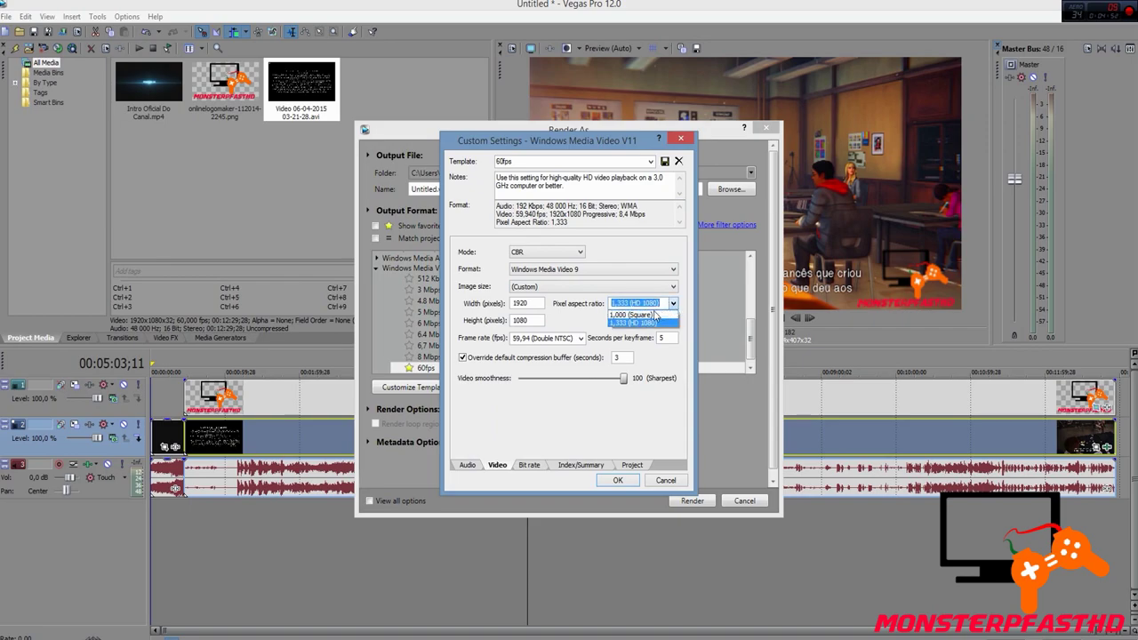
{"action": "left_click", "coordinate": [637, 315]}
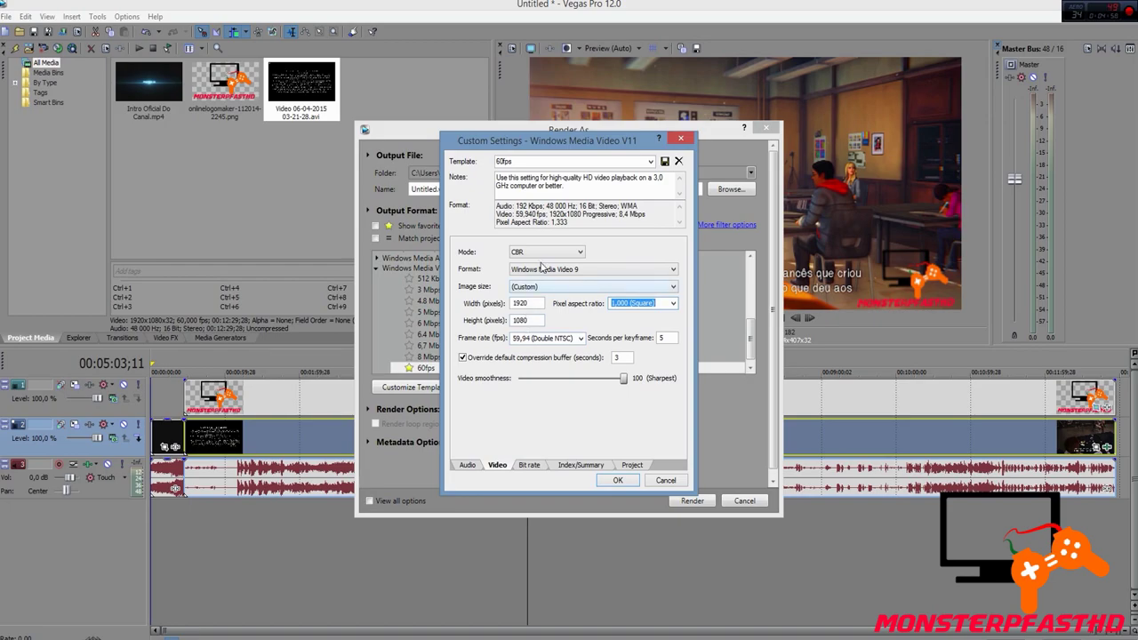
{"action": "left_click", "coordinate": [615, 482]}
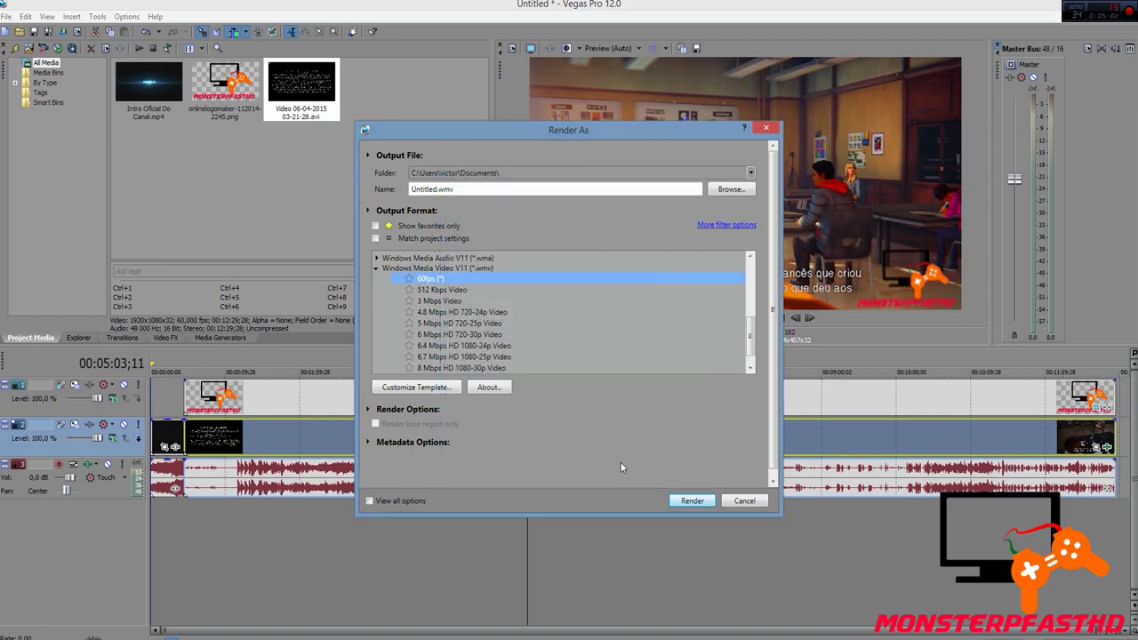
Mark the customized 60fps render template as a favorite, and start and cancel rendering Untitled.wmv.
{"action": "left_click", "coordinate": [411, 280]}
{"action": "scroll", "coordinate": [497, 287], "scroll_direction": "up", "scroll_amount": 1}
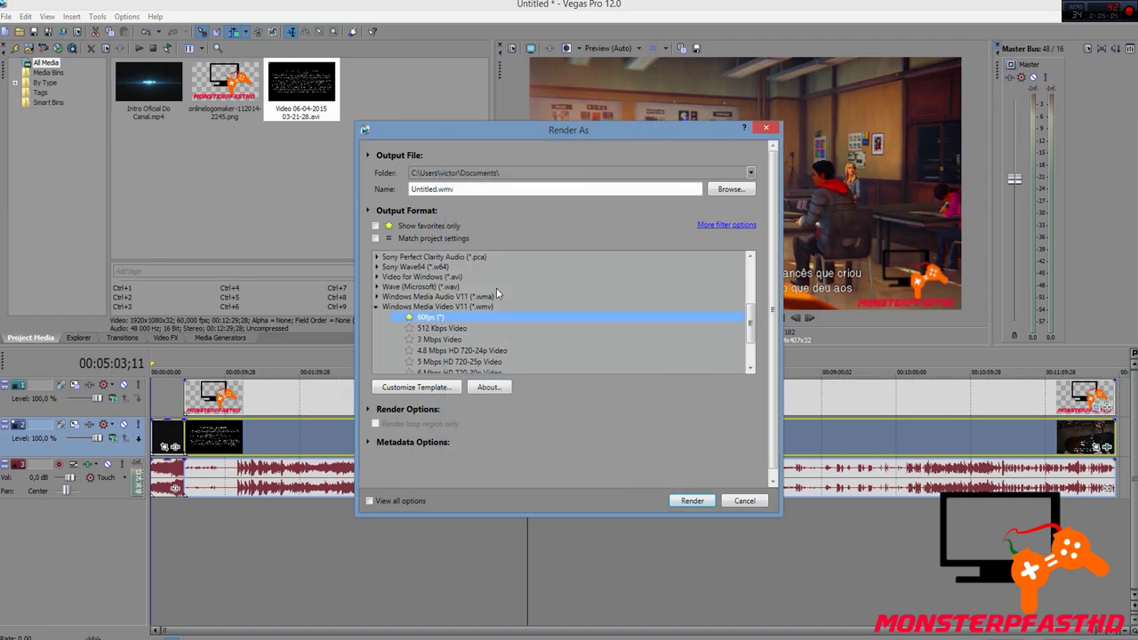
{"action": "left_click", "coordinate": [692, 500]}
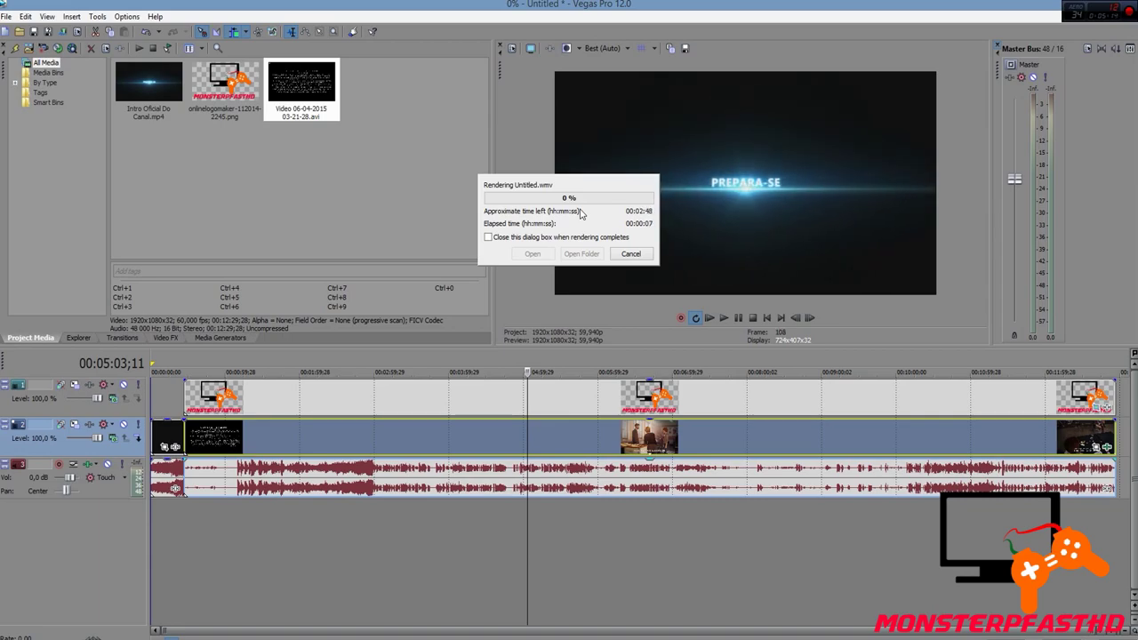
{"action": "left_click", "coordinate": [630, 253]}
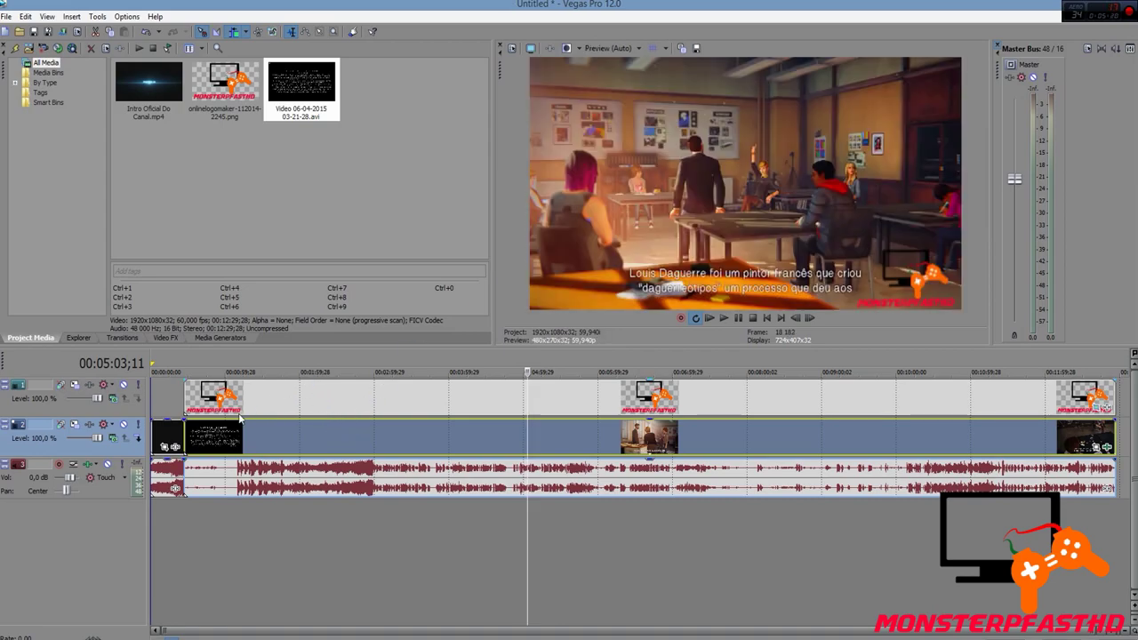
Add the Sony Color Corrector, Sony Color Curves and Sony Sharpen effects to the intro event.
{"action": "left_click", "coordinate": [167, 445]}
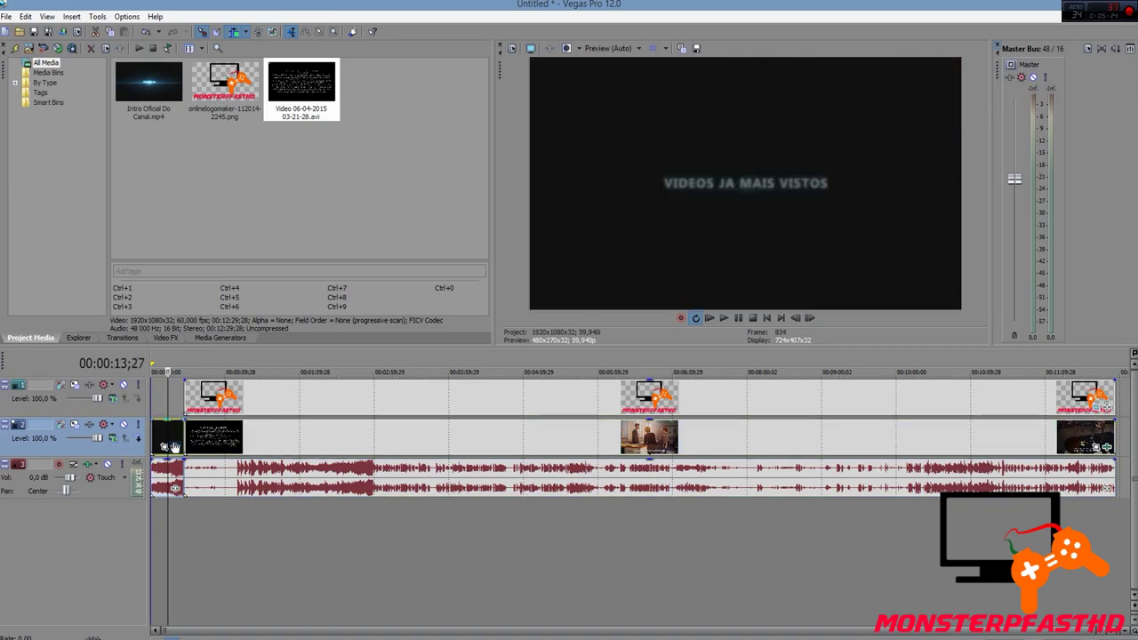
{"action": "left_click", "coordinate": [175, 446]}
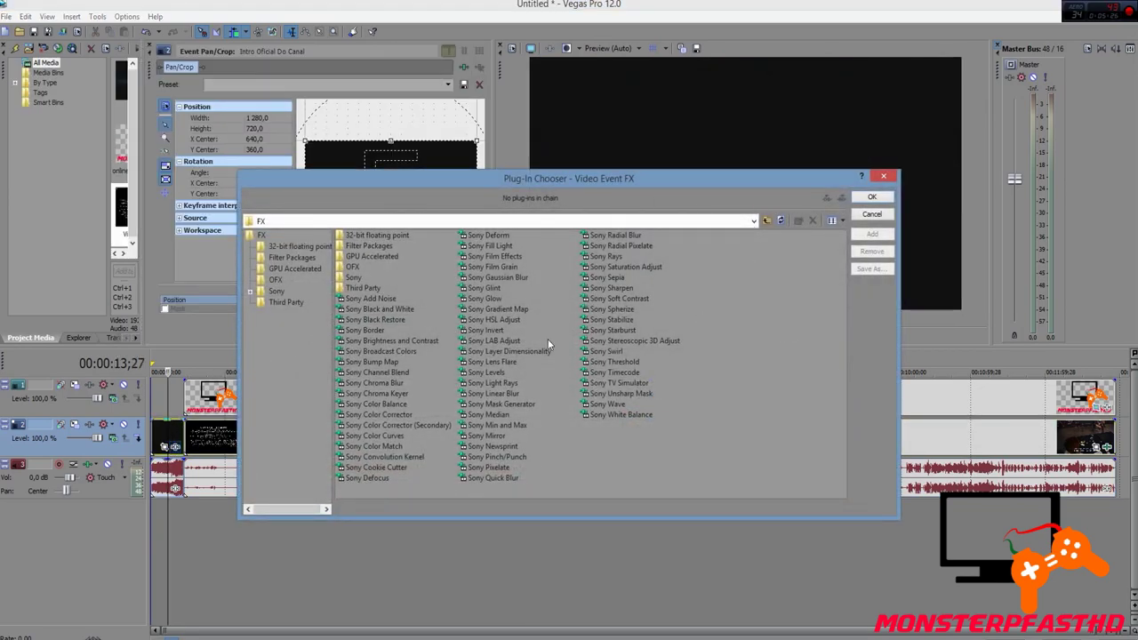
{"action": "left_click", "coordinate": [380, 412]}
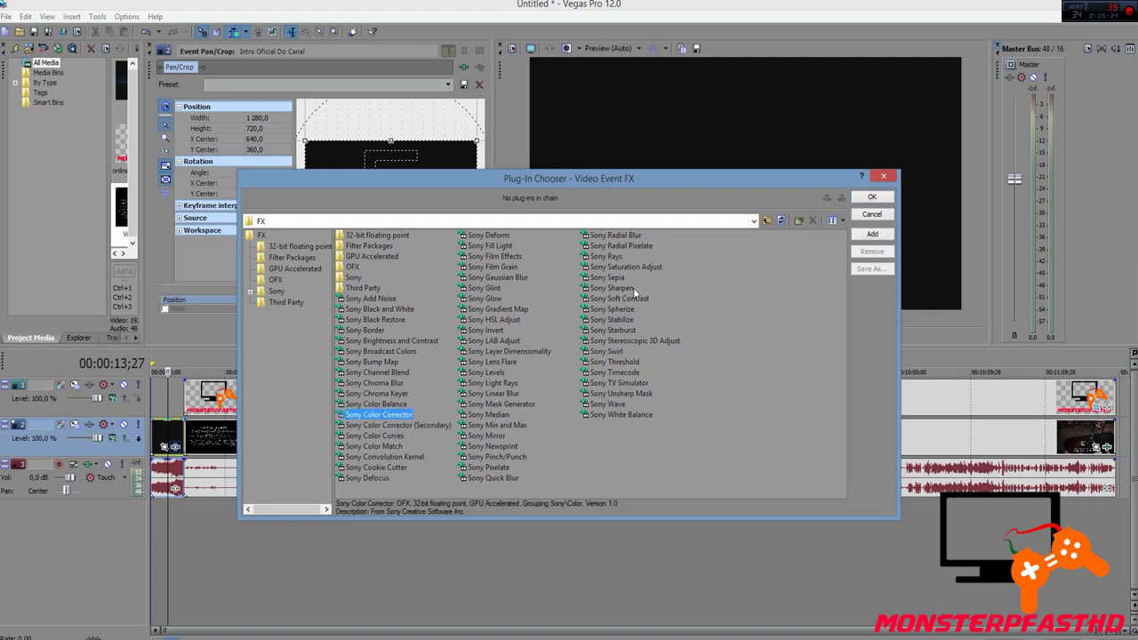
{"action": "left_click", "coordinate": [876, 236]}
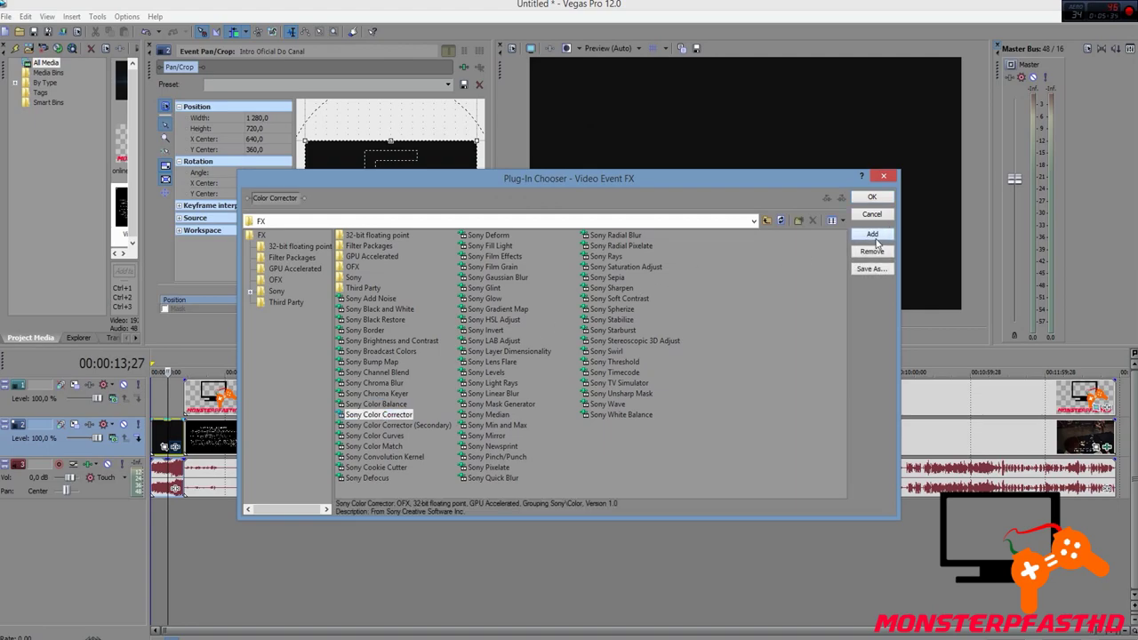
{"action": "left_click", "coordinate": [388, 436]}
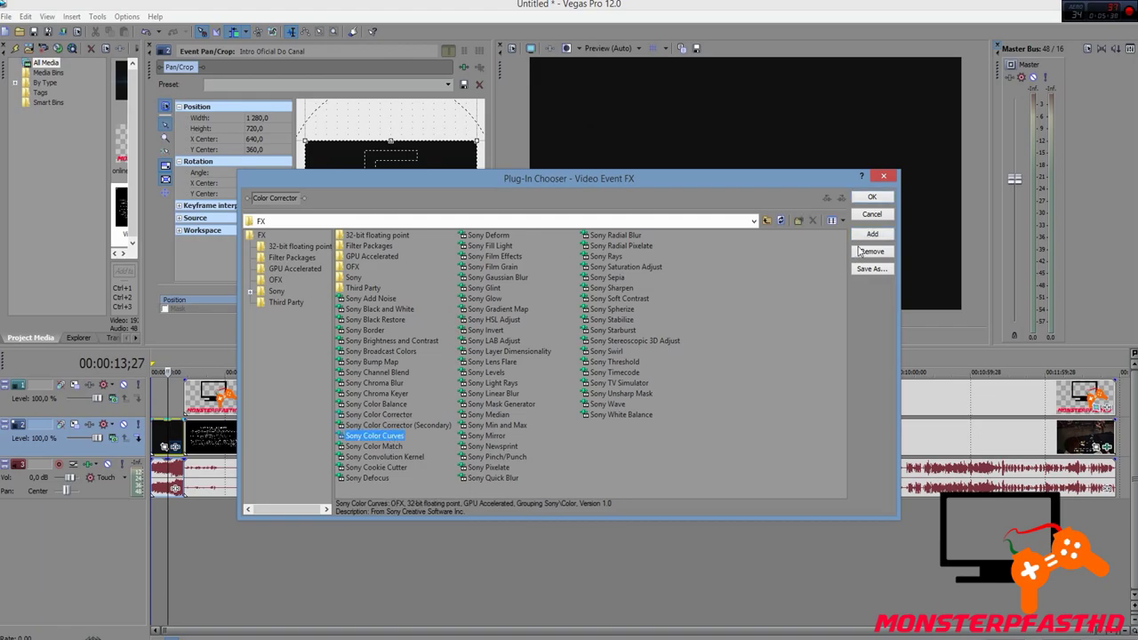
{"action": "left_click", "coordinate": [872, 234]}
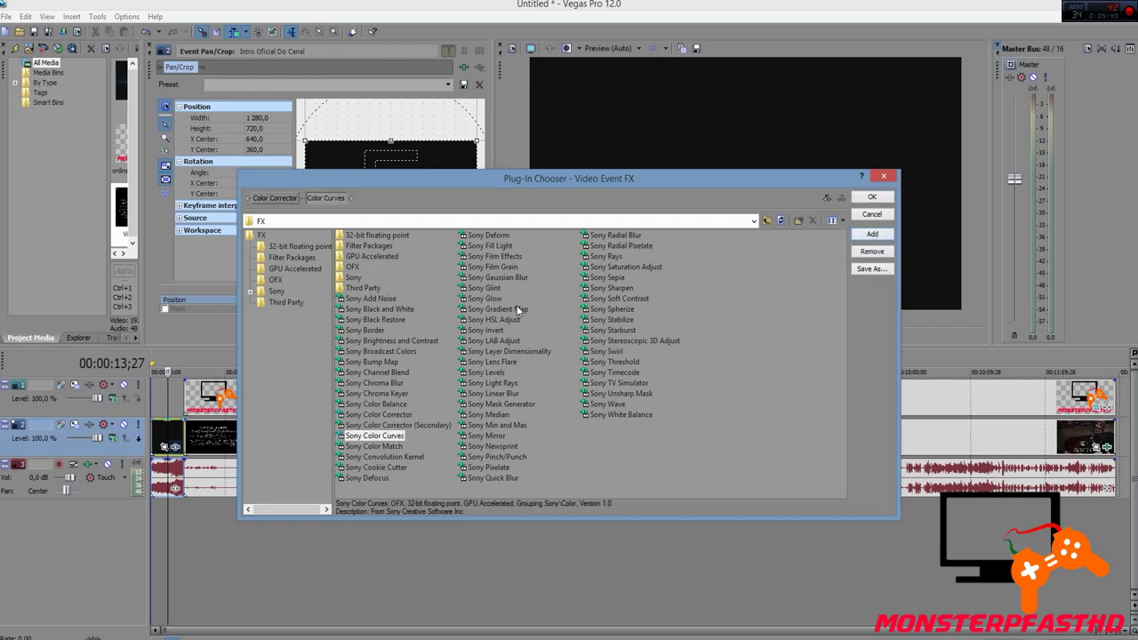
{"action": "left_click", "coordinate": [626, 286]}
{"action": "left_click", "coordinate": [872, 234]}
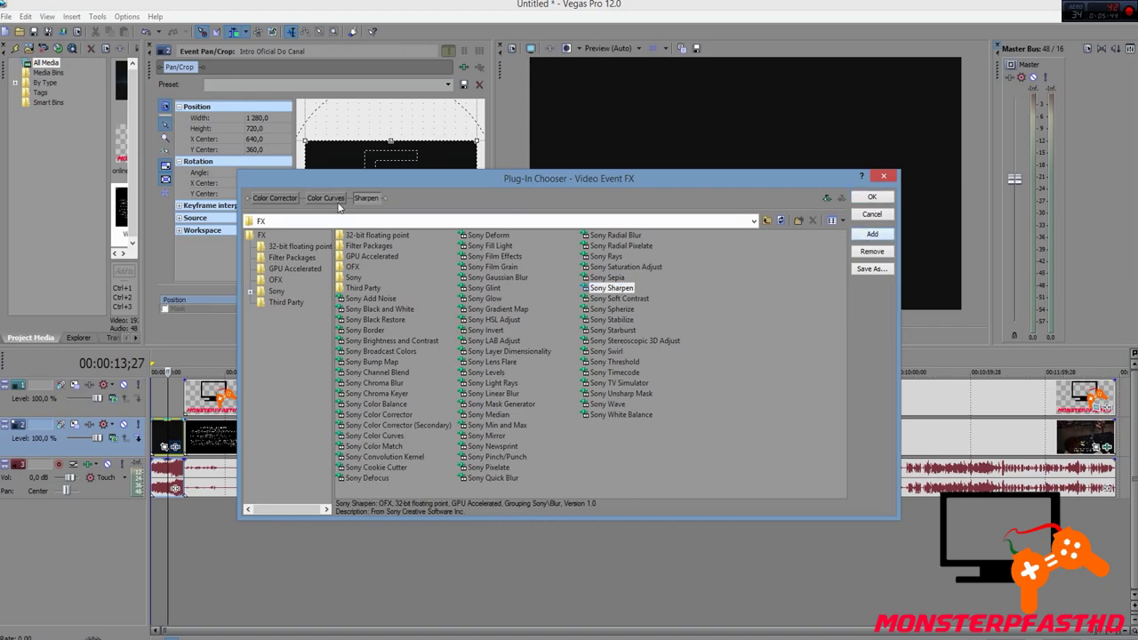
{"action": "left_click", "coordinate": [872, 197]}
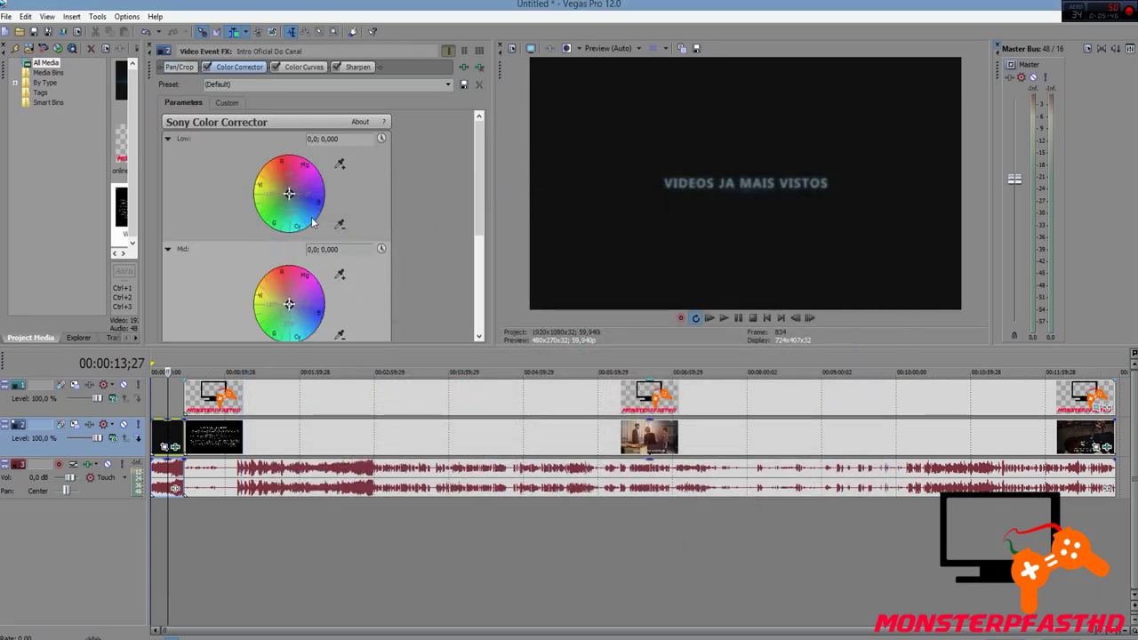
Raise the intro's Color Corrector Saturation and slightly lift the upper part of its RGB curve in Color Curves.
{"action": "scroll", "coordinate": [456, 263], "scroll_direction": "down", "scroll_amount": 4}
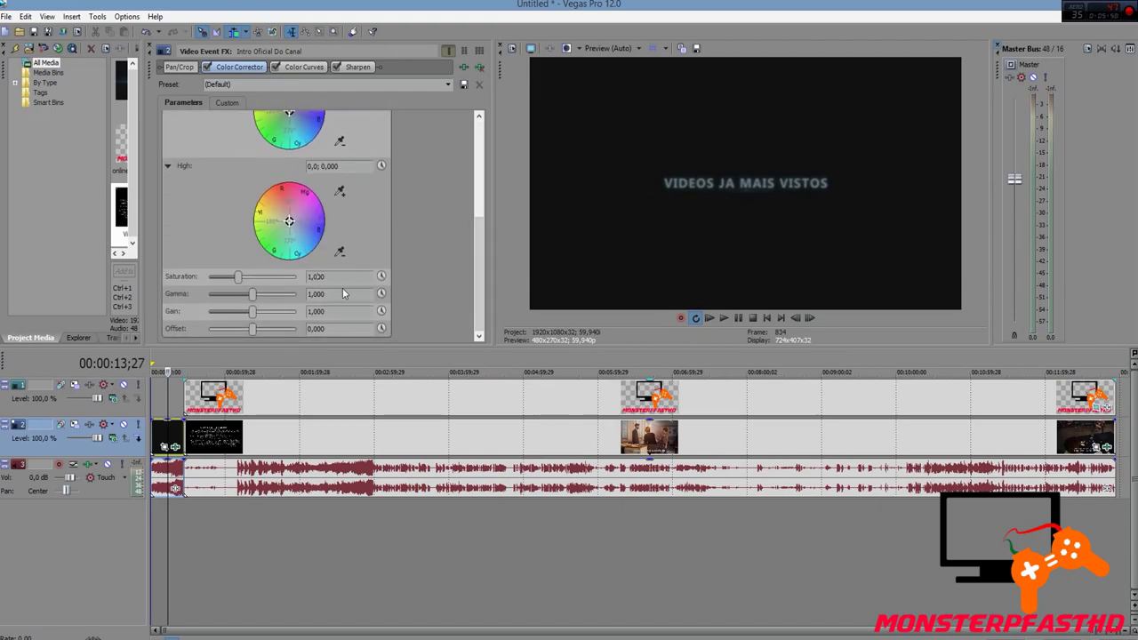
{"action": "key", "text": "BackSpace"}
{"action": "left_click", "coordinate": [302, 67]}
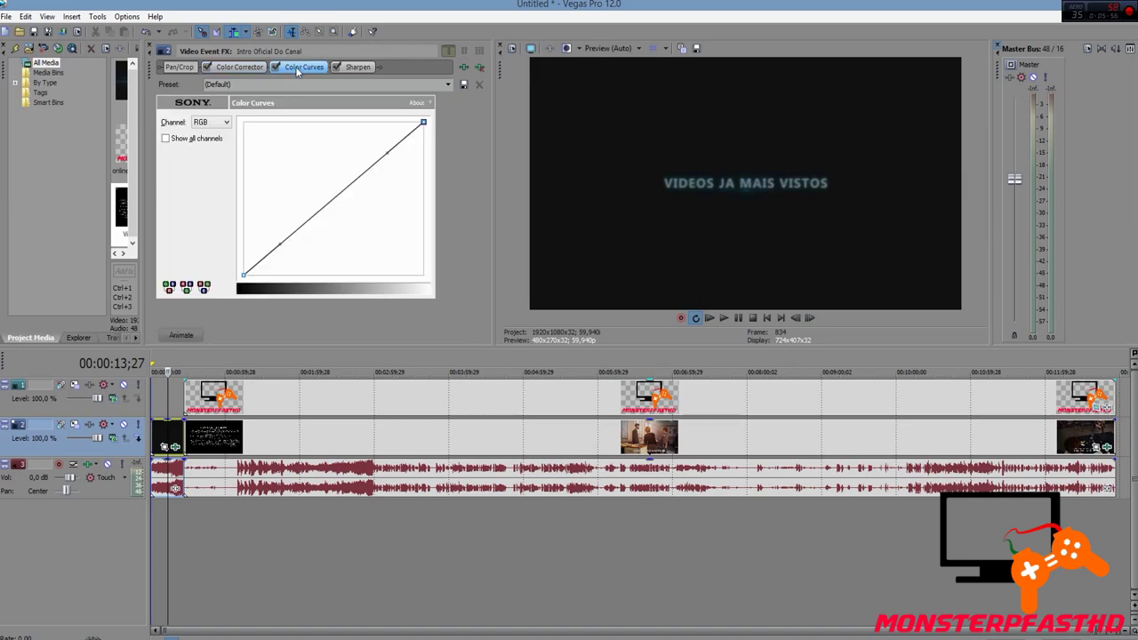
{"action": "left_click_drag", "start_coordinate": [388, 152], "coordinate": [383, 144]}
Review the intro's Sharpen, Color Curves and Color Corrector settings, close its effects and play back the timeline.
{"action": "left_click", "coordinate": [355, 67]}
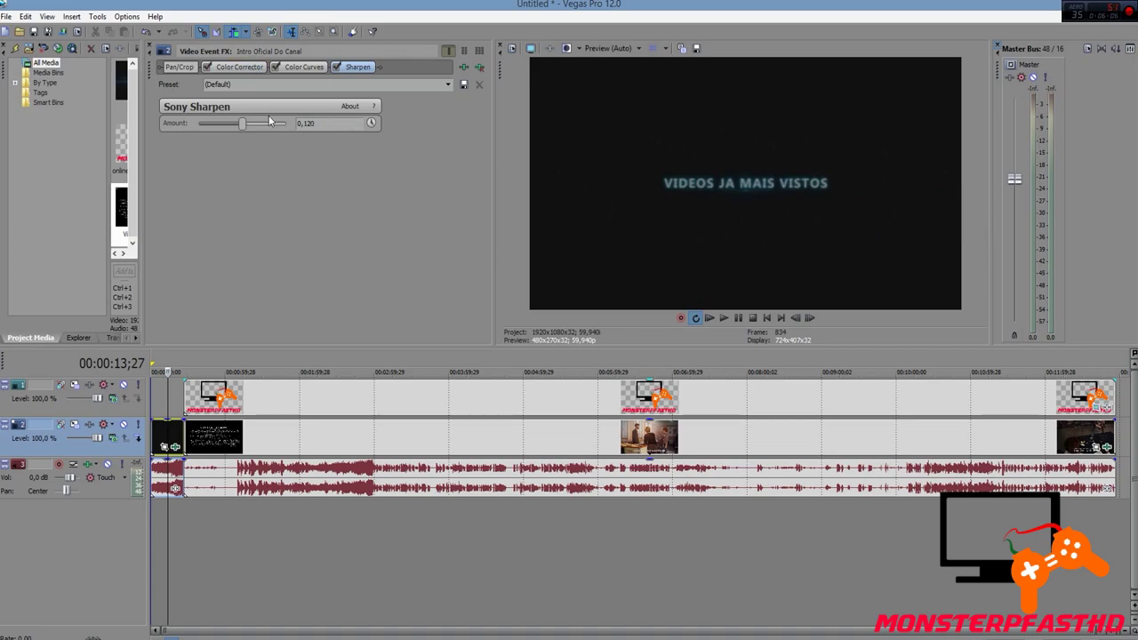
{"action": "left_click", "coordinate": [295, 67]}
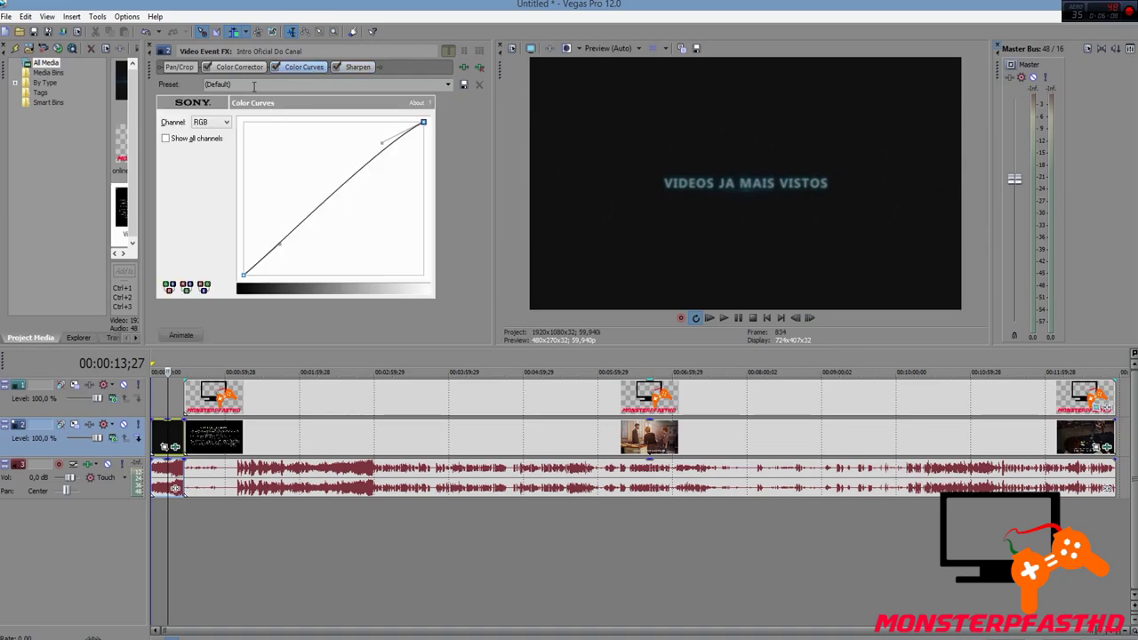
{"action": "left_click", "coordinate": [234, 67]}
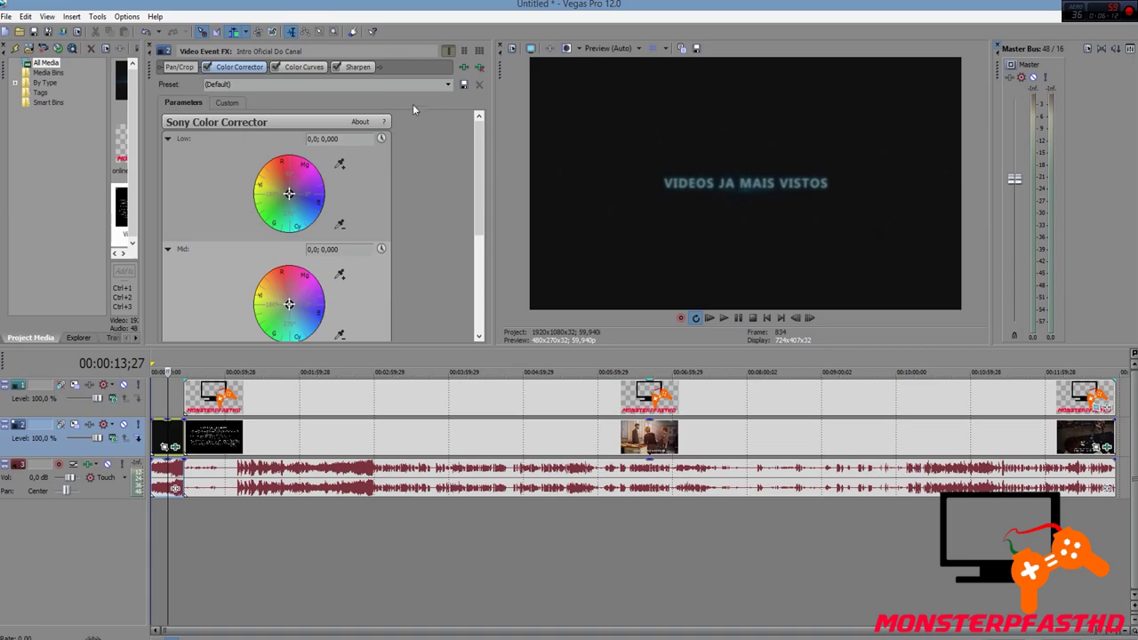
{"action": "left_click", "coordinate": [152, 50]}
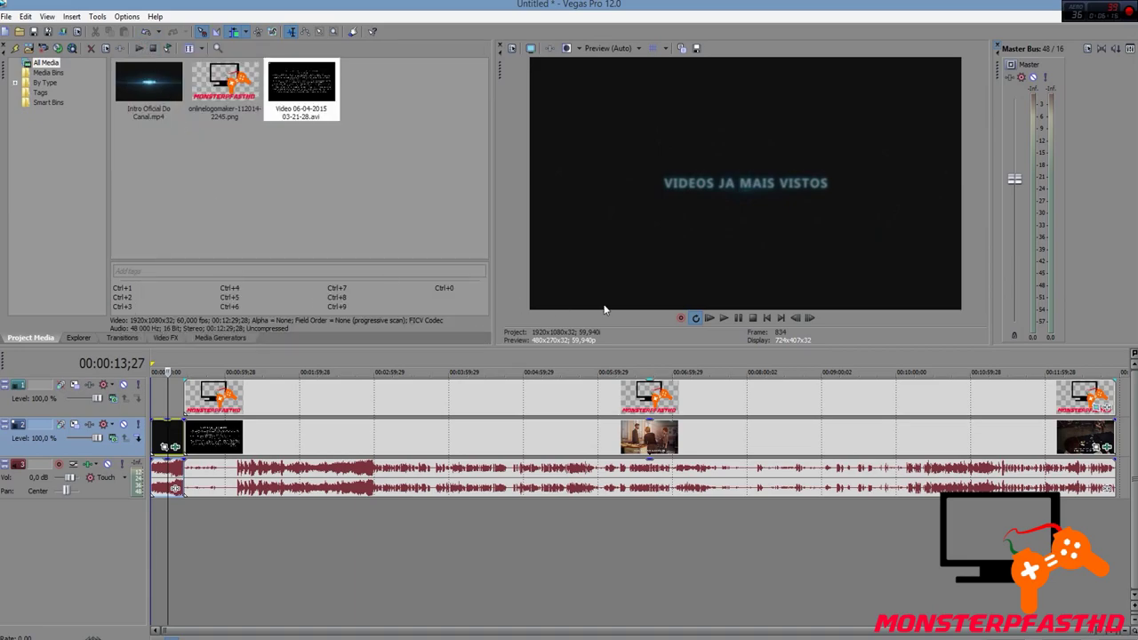
{"action": "left_click", "coordinate": [723, 318]}
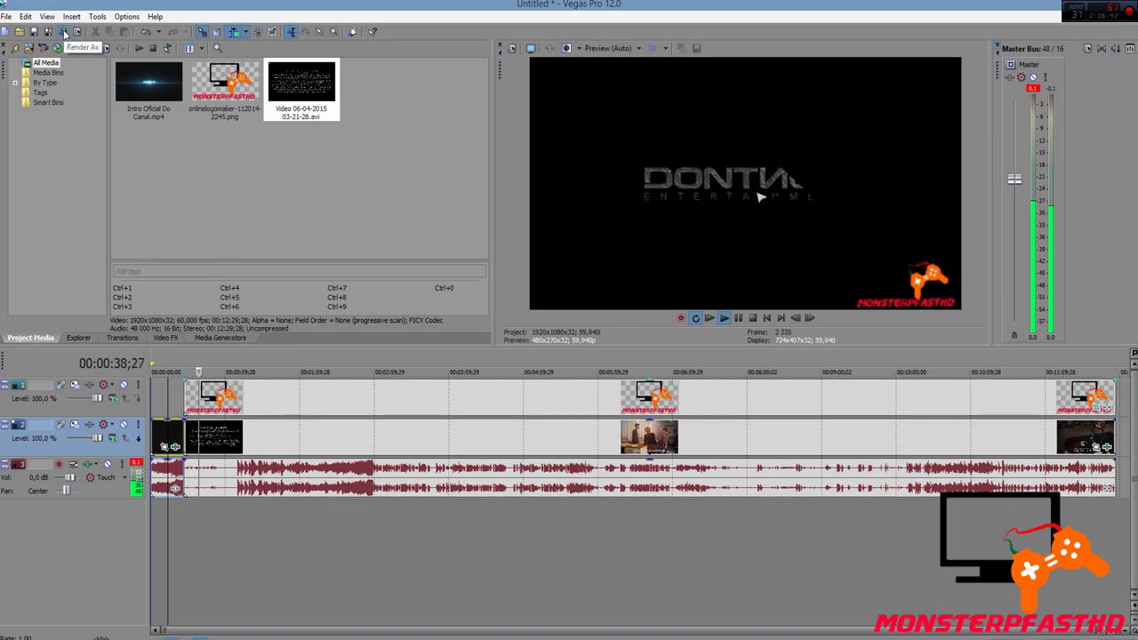
Check the resample setting in the event properties of the logo watermark and the gameplay video.
{"action": "left_click", "coordinate": [263, 393]}
{"action": "right_click", "coordinate": [263, 393]}
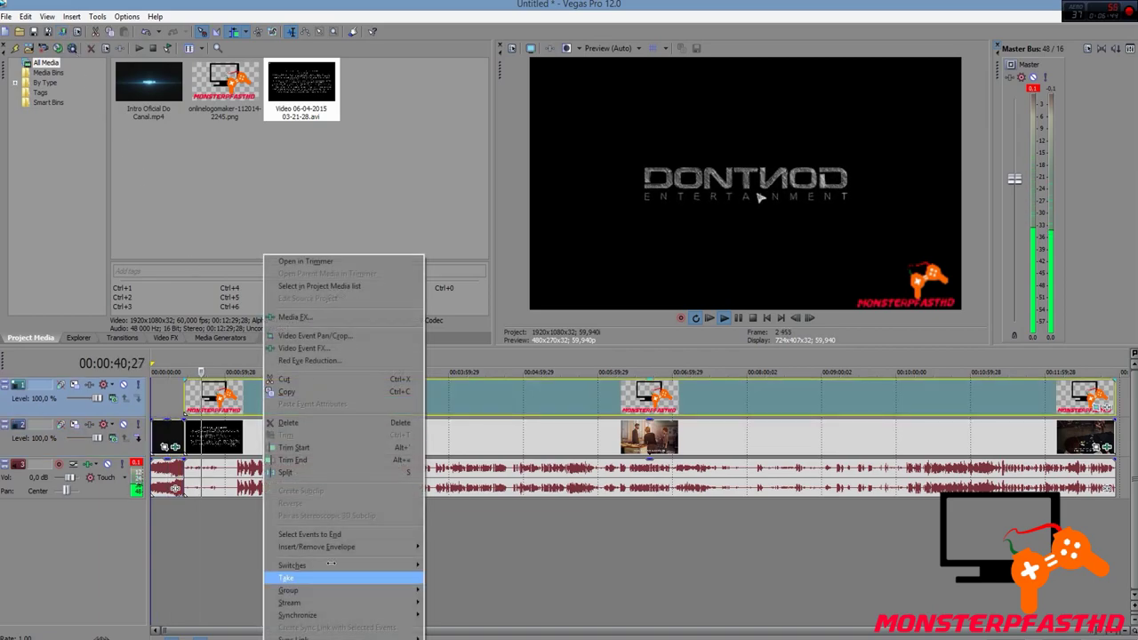
{"action": "left_click", "coordinate": [386, 594]}
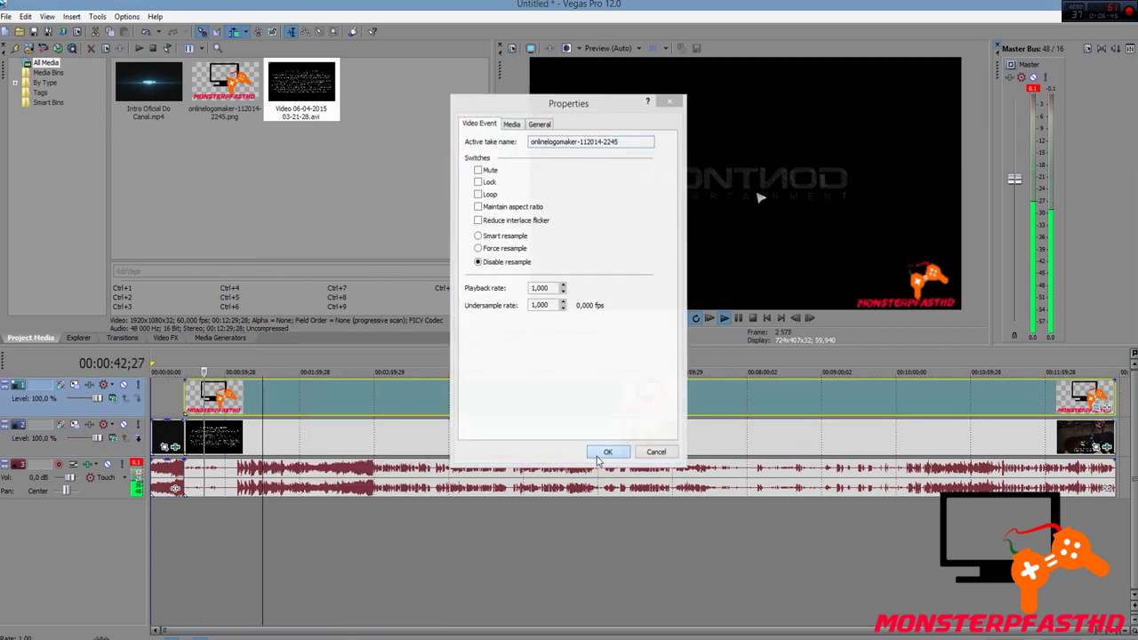
{"action": "left_click", "coordinate": [608, 452]}
{"action": "left_click", "coordinate": [389, 436]}
{"action": "right_click", "coordinate": [378, 441]}
{"action": "left_click", "coordinate": [430, 434]}
{"action": "left_click", "coordinate": [608, 451]}
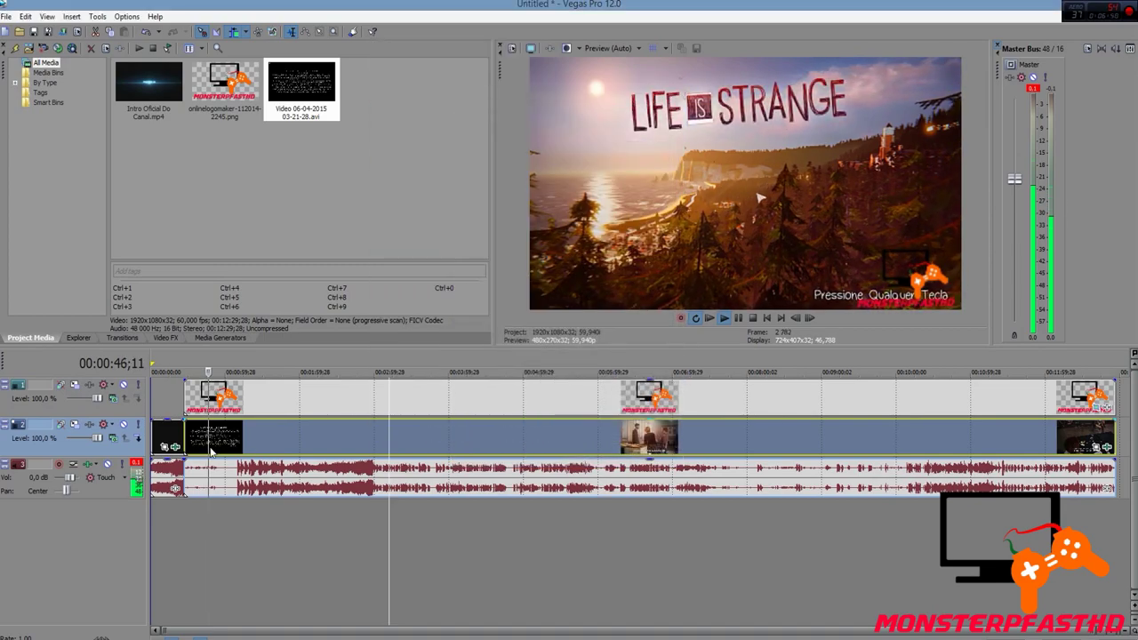
Check the resample setting in the intro event's properties.
{"action": "left_click", "coordinate": [165, 434]}
{"action": "right_click", "coordinate": [163, 431]}
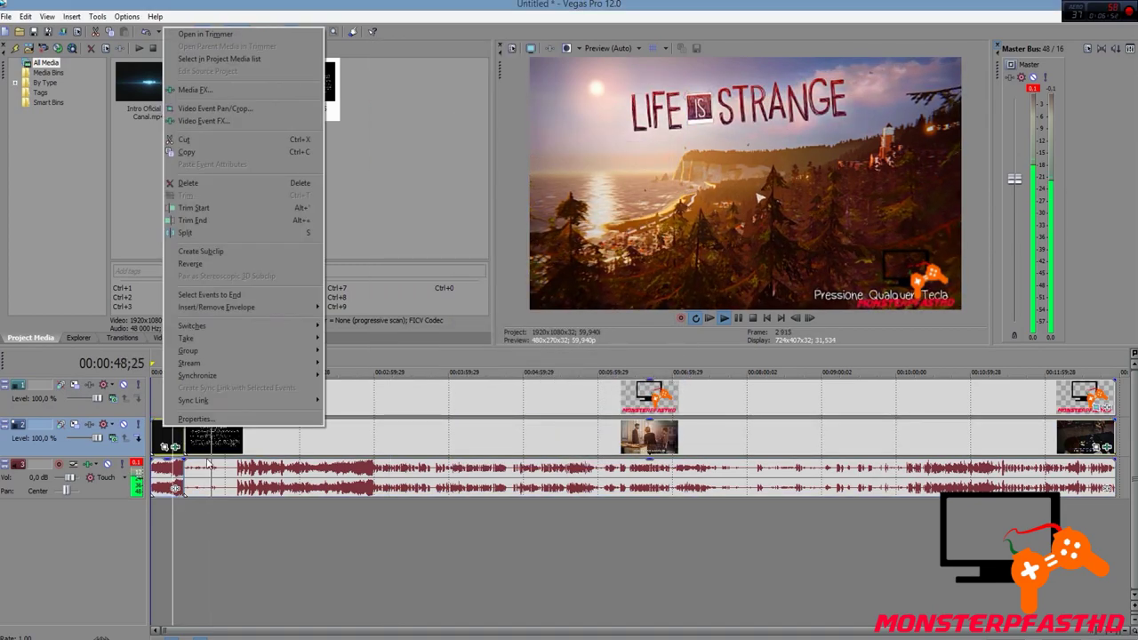
{"action": "left_click", "coordinate": [194, 419]}
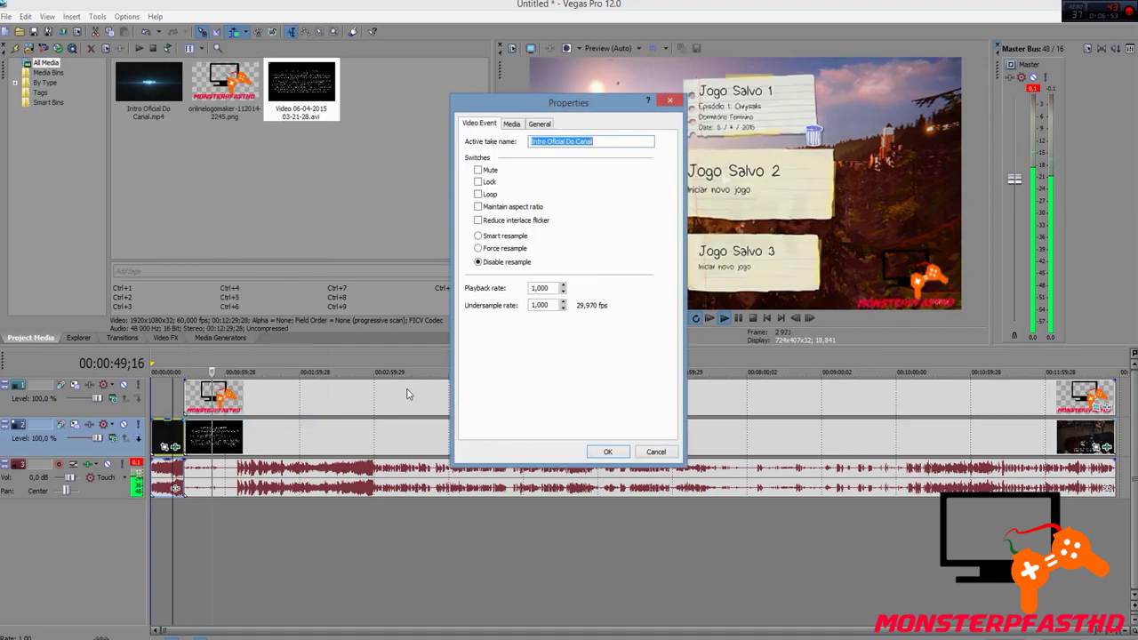
{"action": "left_click", "coordinate": [605, 452]}
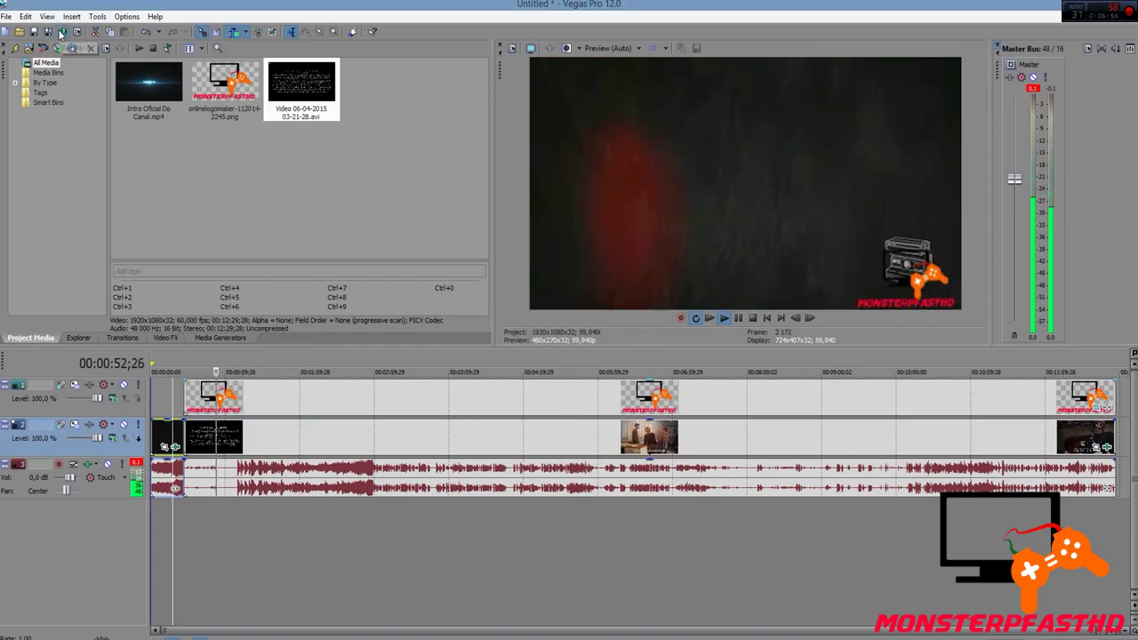
{"action": "left_click", "coordinate": [60, 34]}
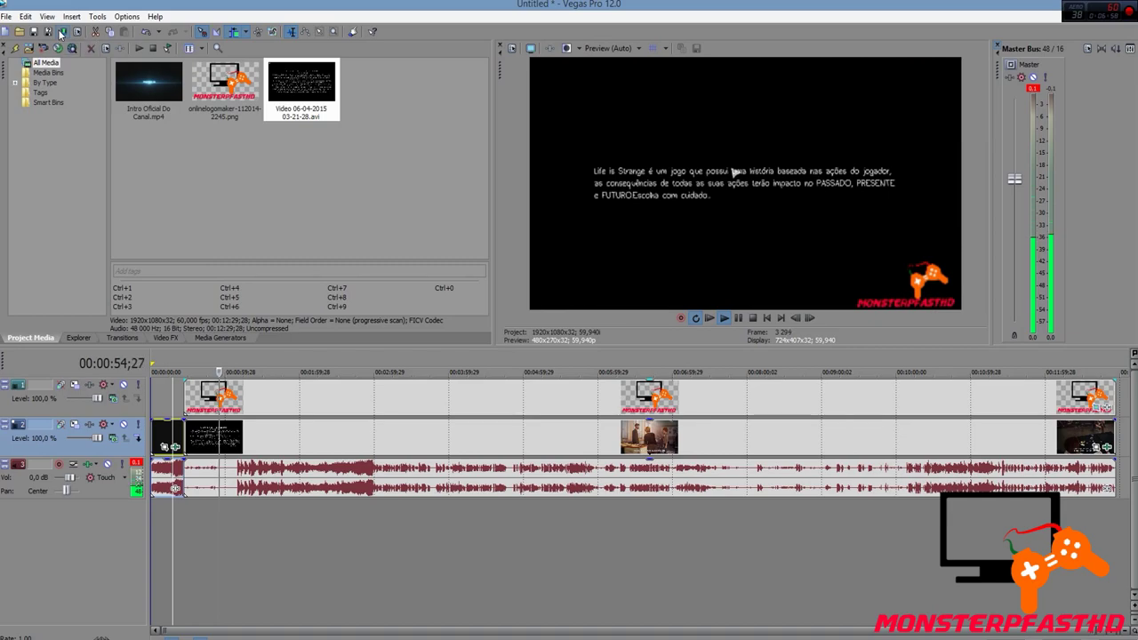
{"action": "left_click", "coordinate": [456, 368]}
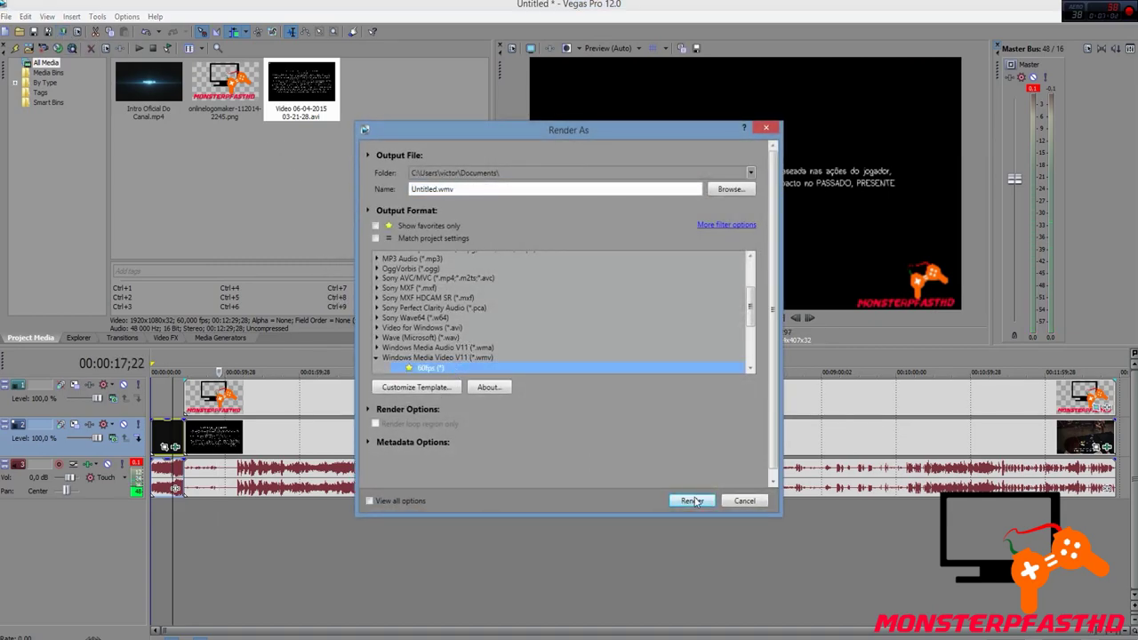
{"action": "left_click", "coordinate": [744, 501]}
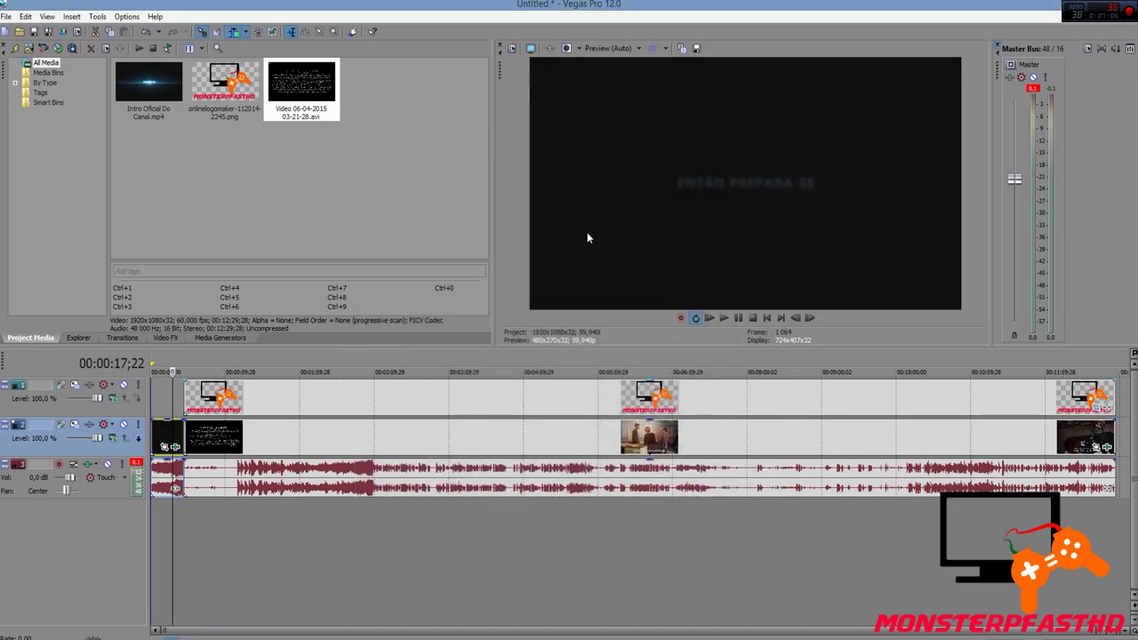
Review the project's video properties, including the template, full-resolution rendering quality and deinterlace method, and accept them.
{"action": "left_click", "coordinate": [510, 49]}
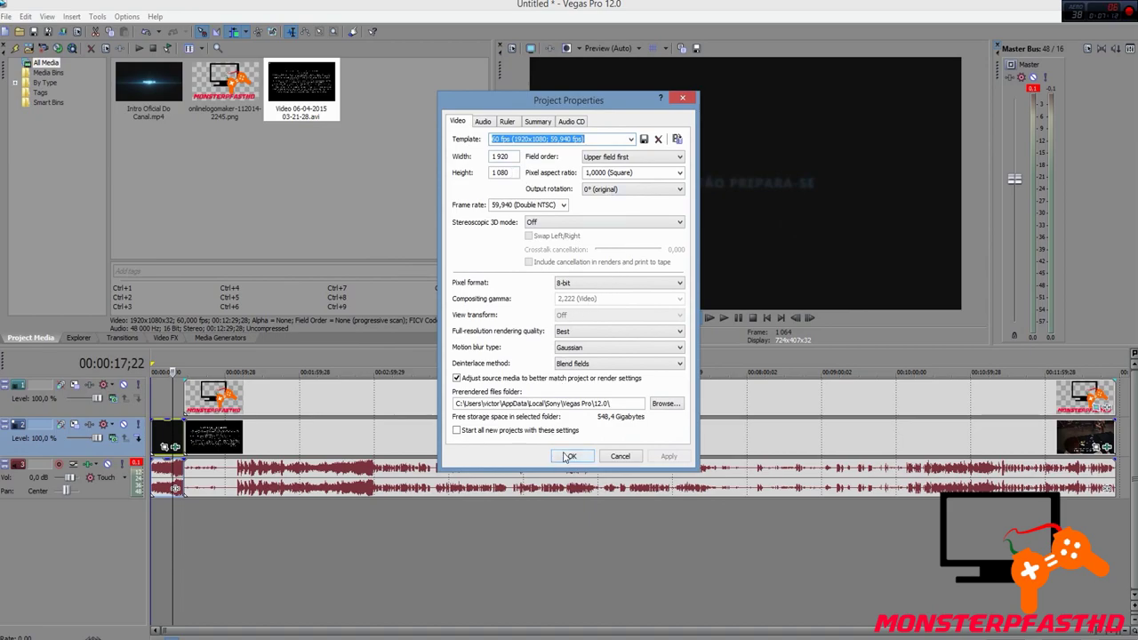
{"action": "left_click", "coordinate": [606, 331]}
{"action": "left_click", "coordinate": [605, 365]}
{"action": "left_click", "coordinate": [574, 457]}
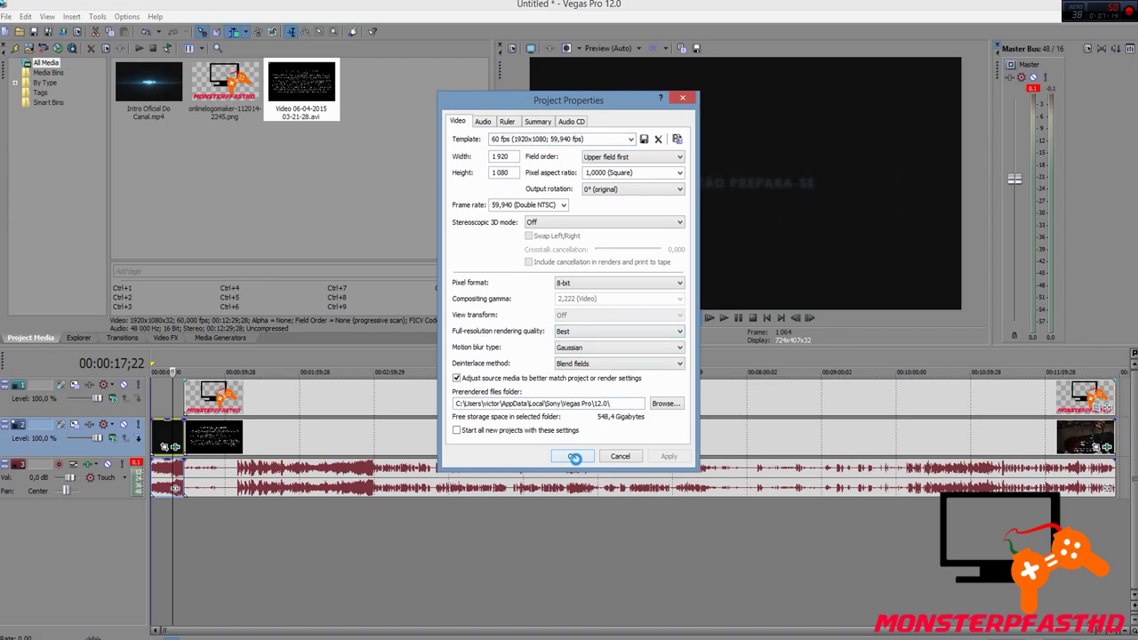
Start rendering the project as Untitled.wmv with the favorite 60fps Windows Media Video V11 template.
{"action": "right_click", "coordinate": [421, 397]}
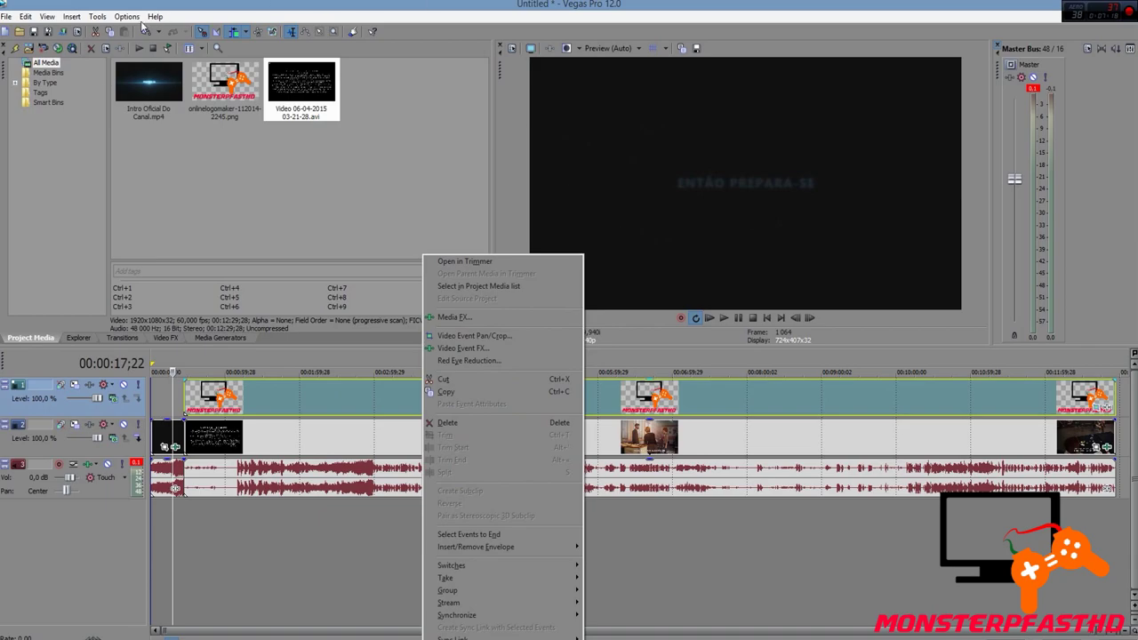
{"action": "left_click", "coordinate": [62, 32]}
{"action": "left_click", "coordinate": [436, 368]}
{"action": "left_click", "coordinate": [685, 502]}
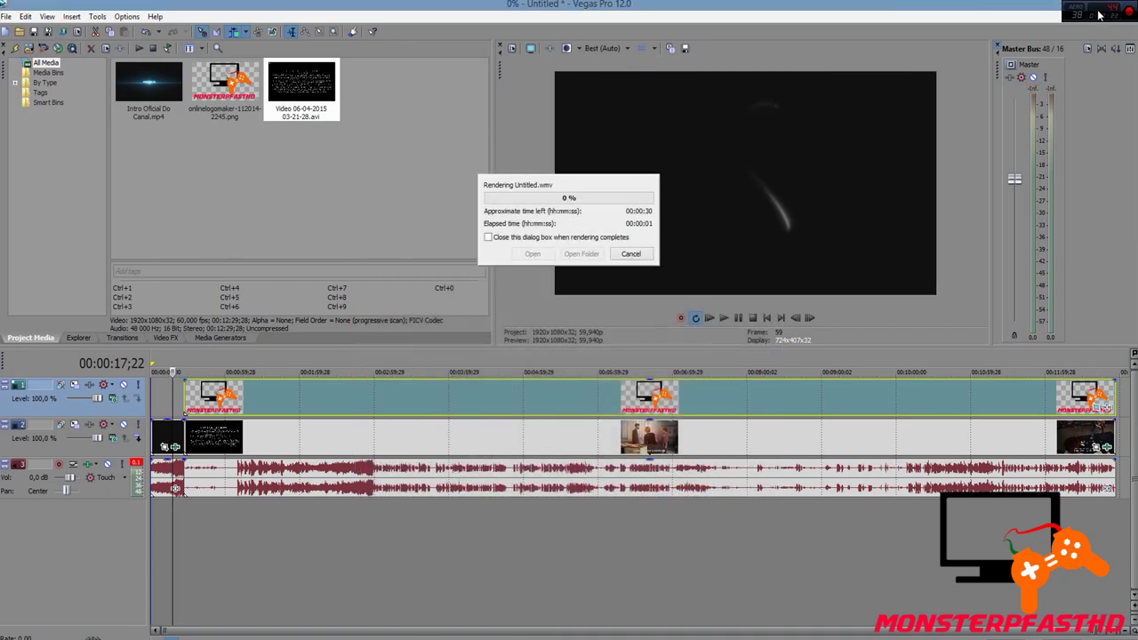